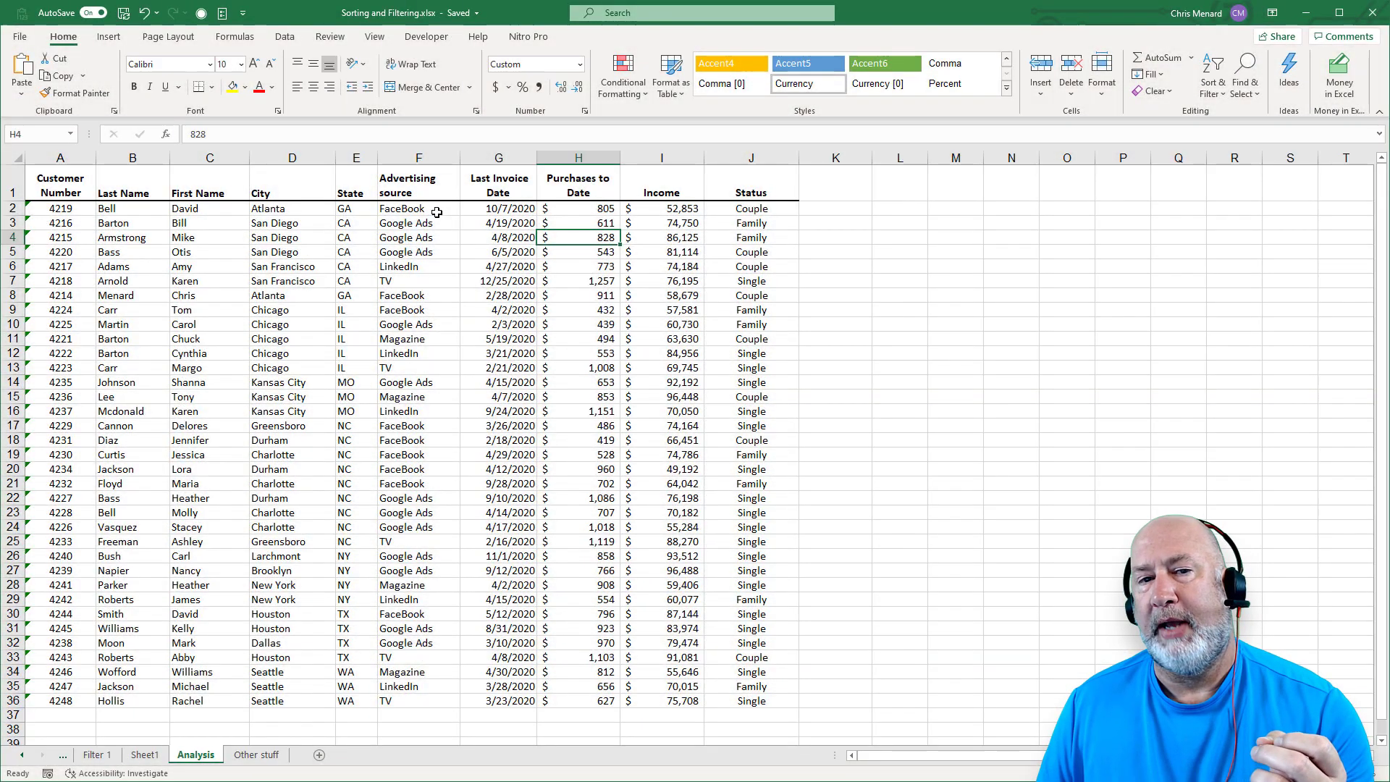
Sort the customer rows A to Z on the Advertising source column, starting from a Google Ads cell.
left_click(435, 223)
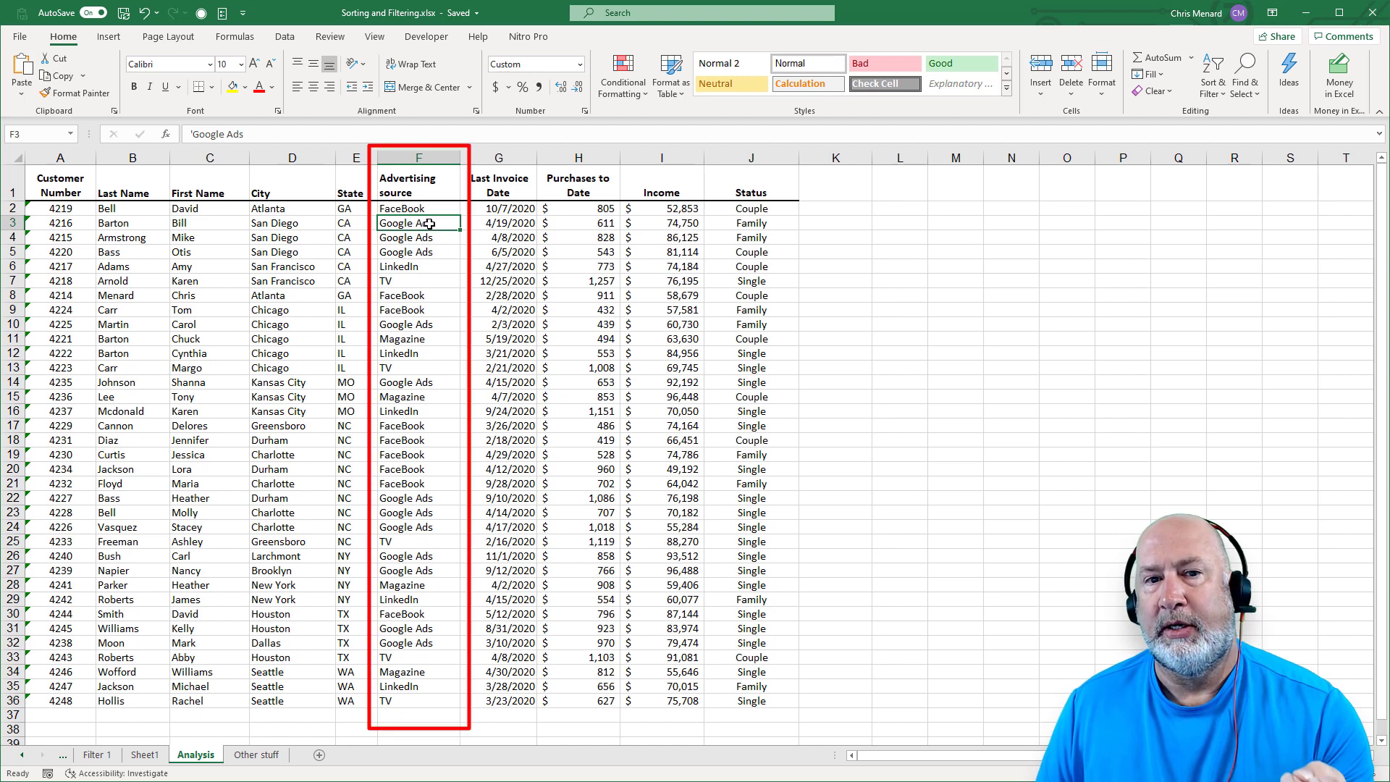
right_click(430, 224)
mouse_move(537, 498)
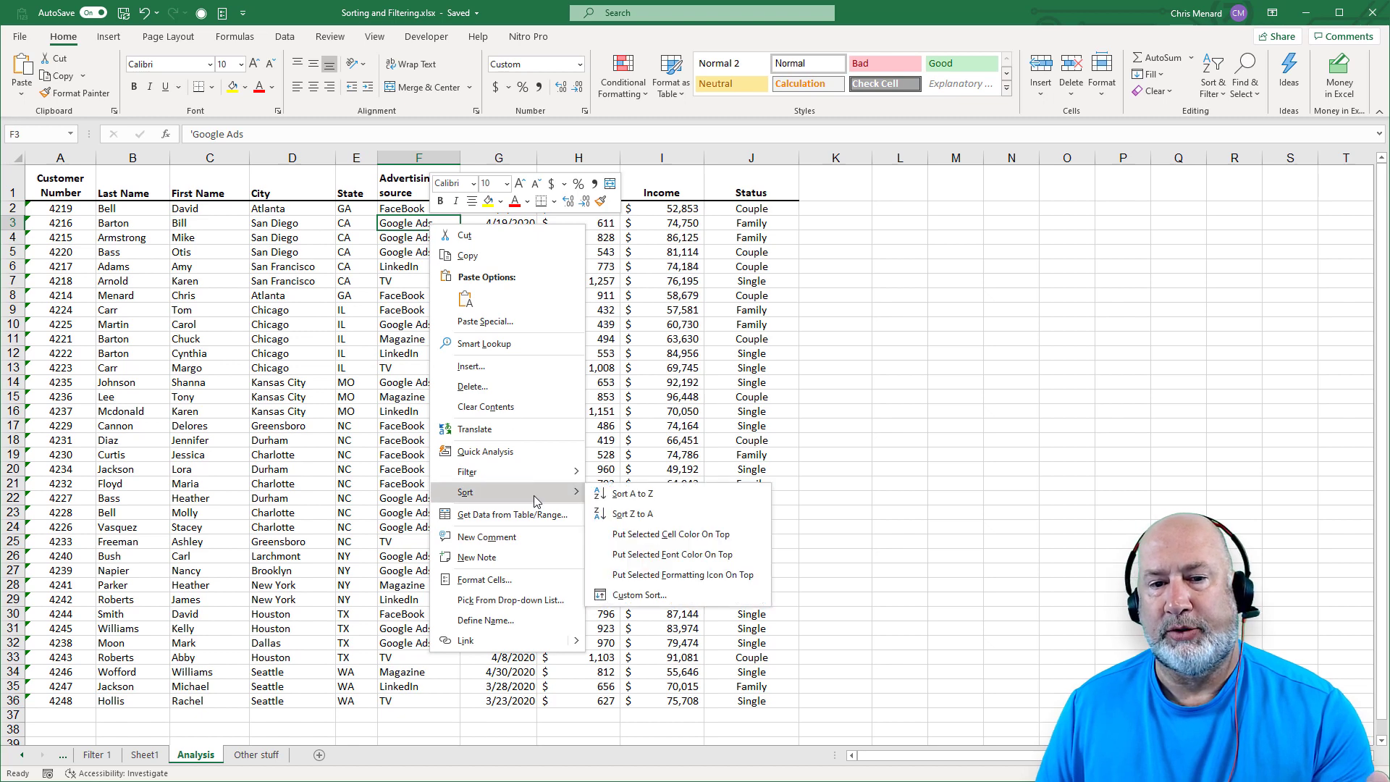
left_click(632, 494)
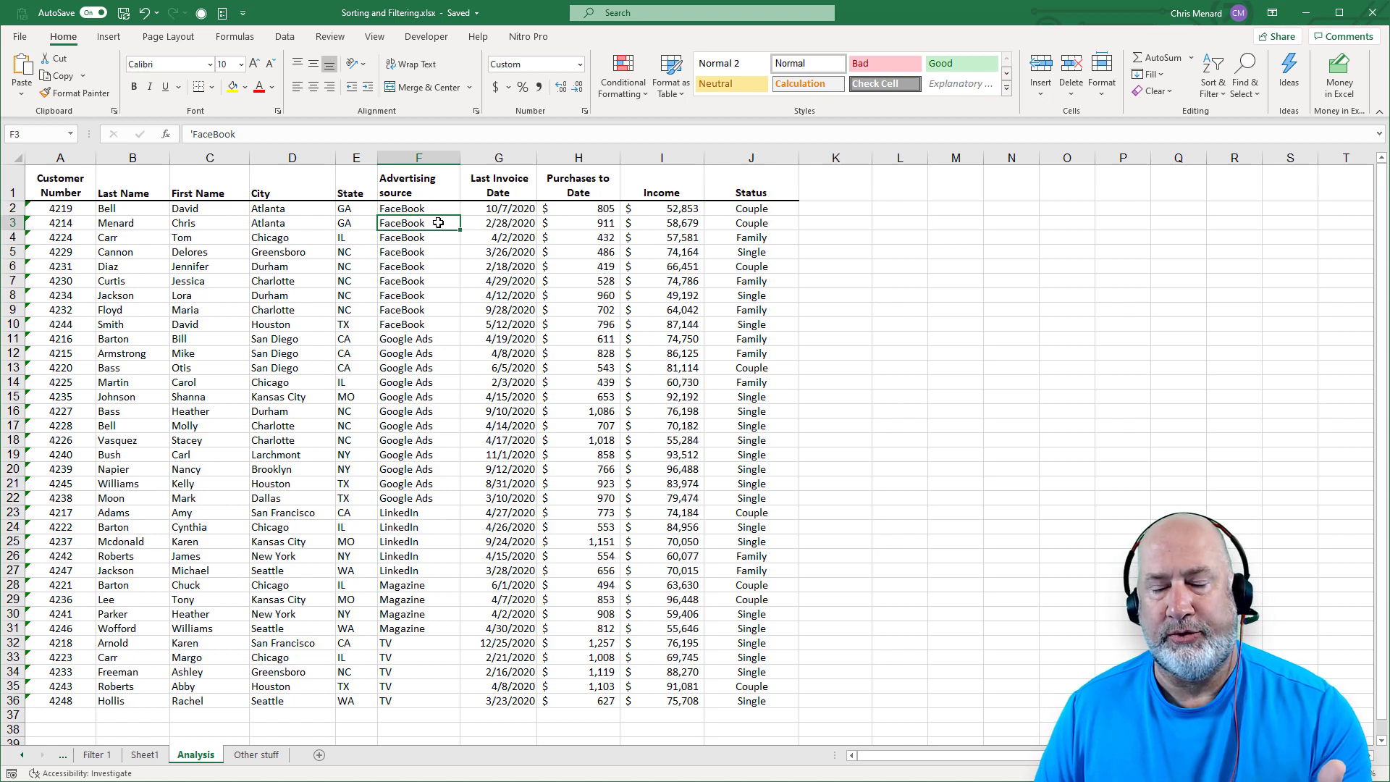
Open the Data tab's Subtotal dialog and drag it aside to see the table.
left_click(292, 44)
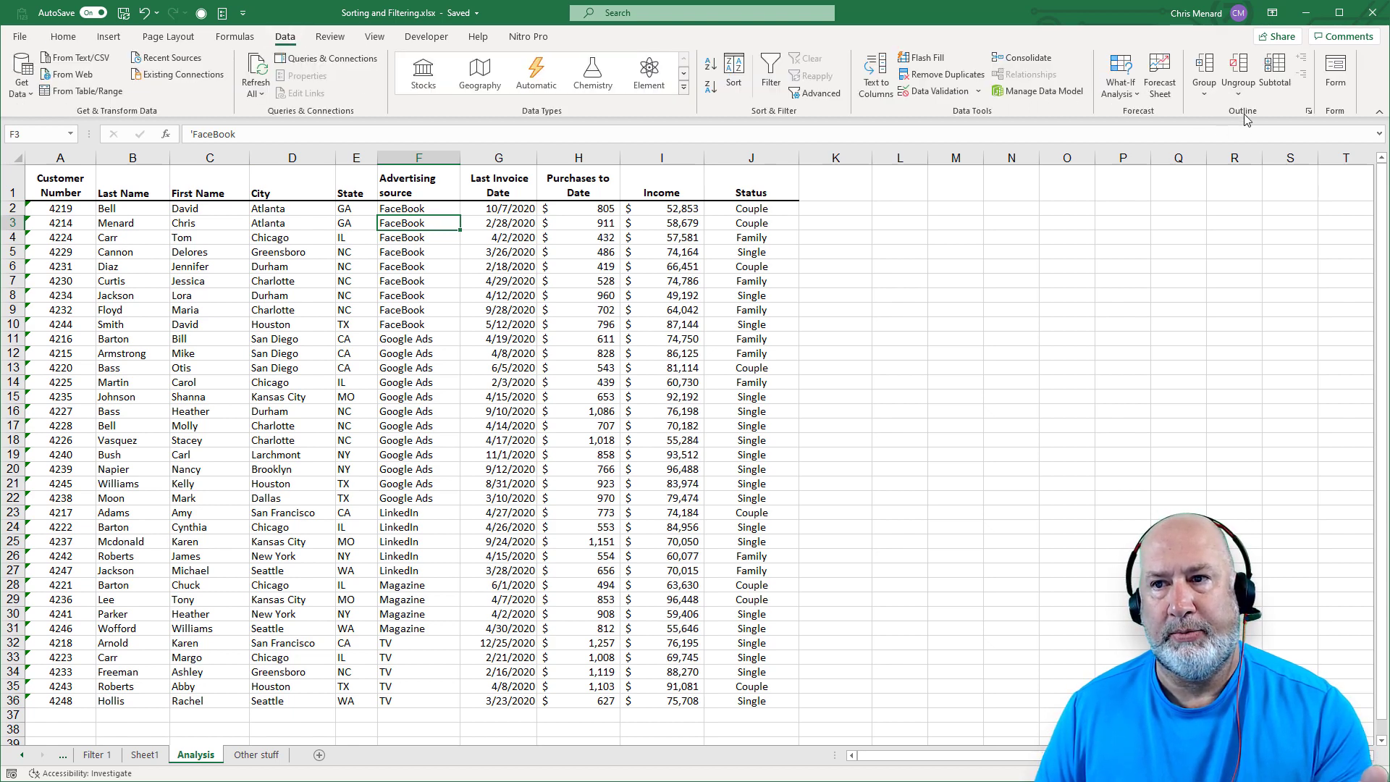
left_click(1278, 93)
left_click_drag(646, 155, 675, 222)
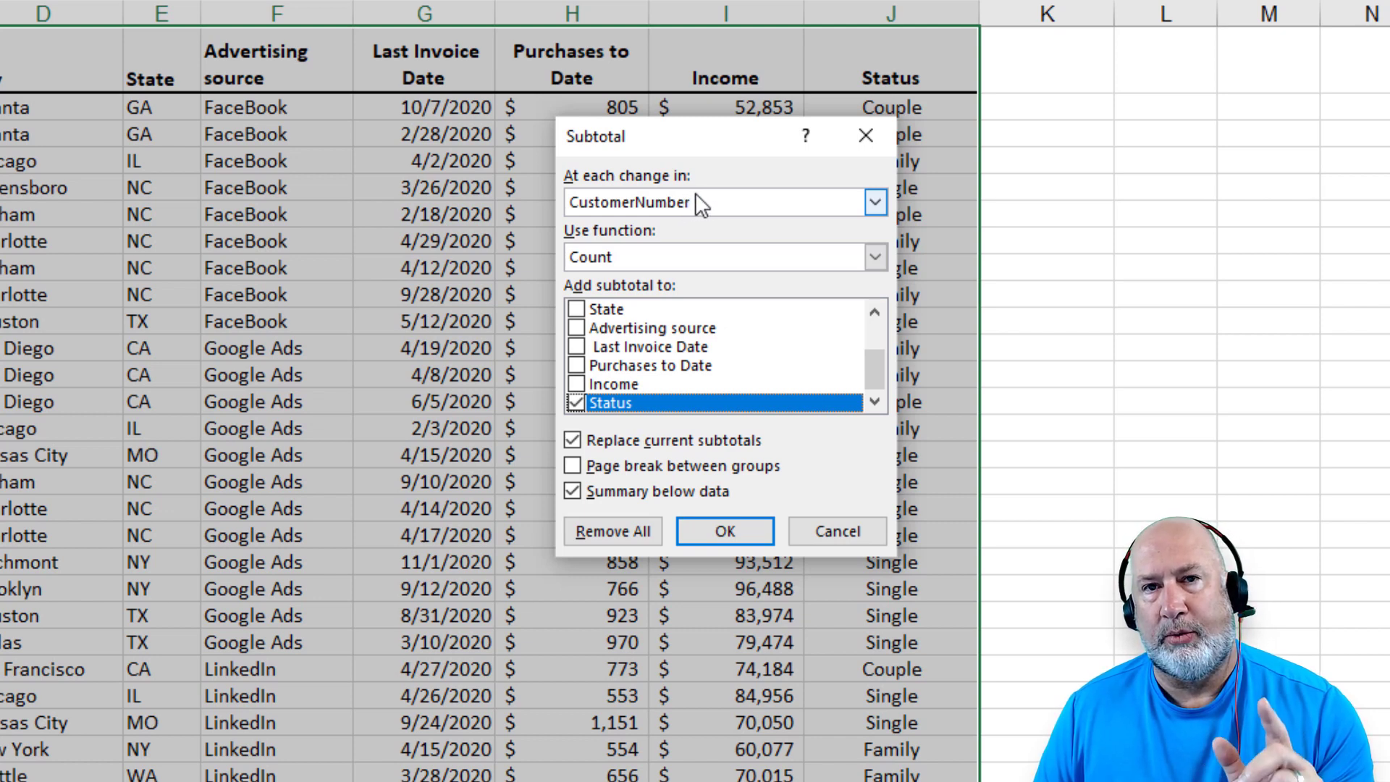
Choose Advertising source as the grouping column and Sum as the subtotal function.
left_click(874, 202)
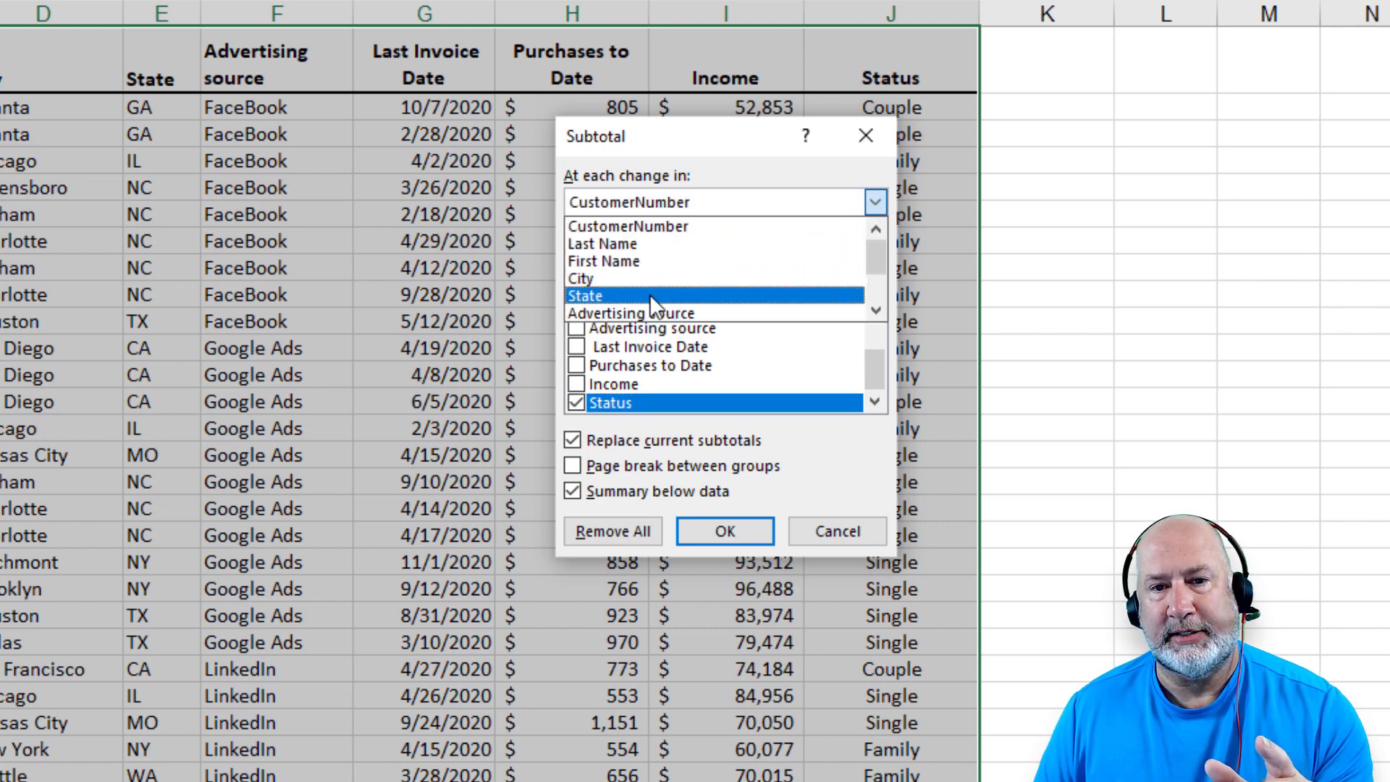
left_click(666, 317)
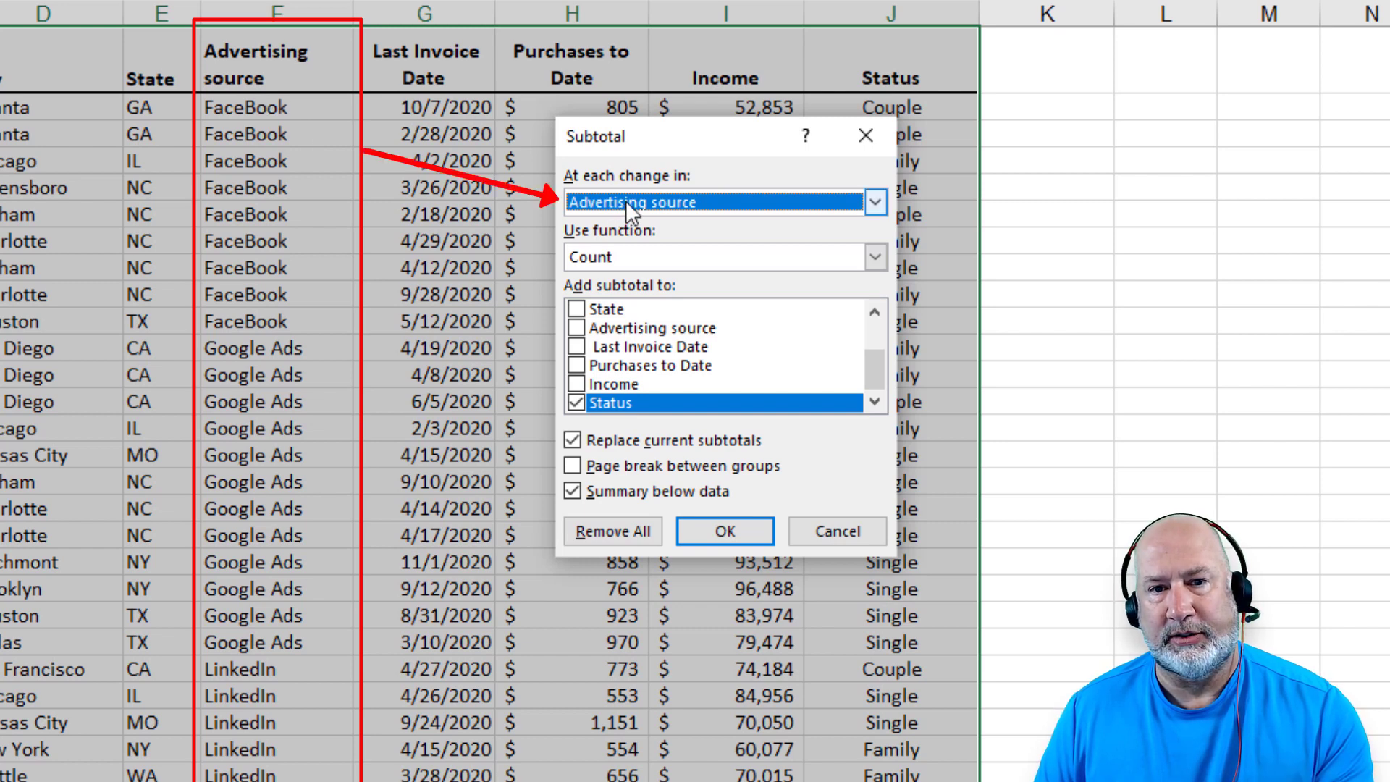
left_click(652, 259)
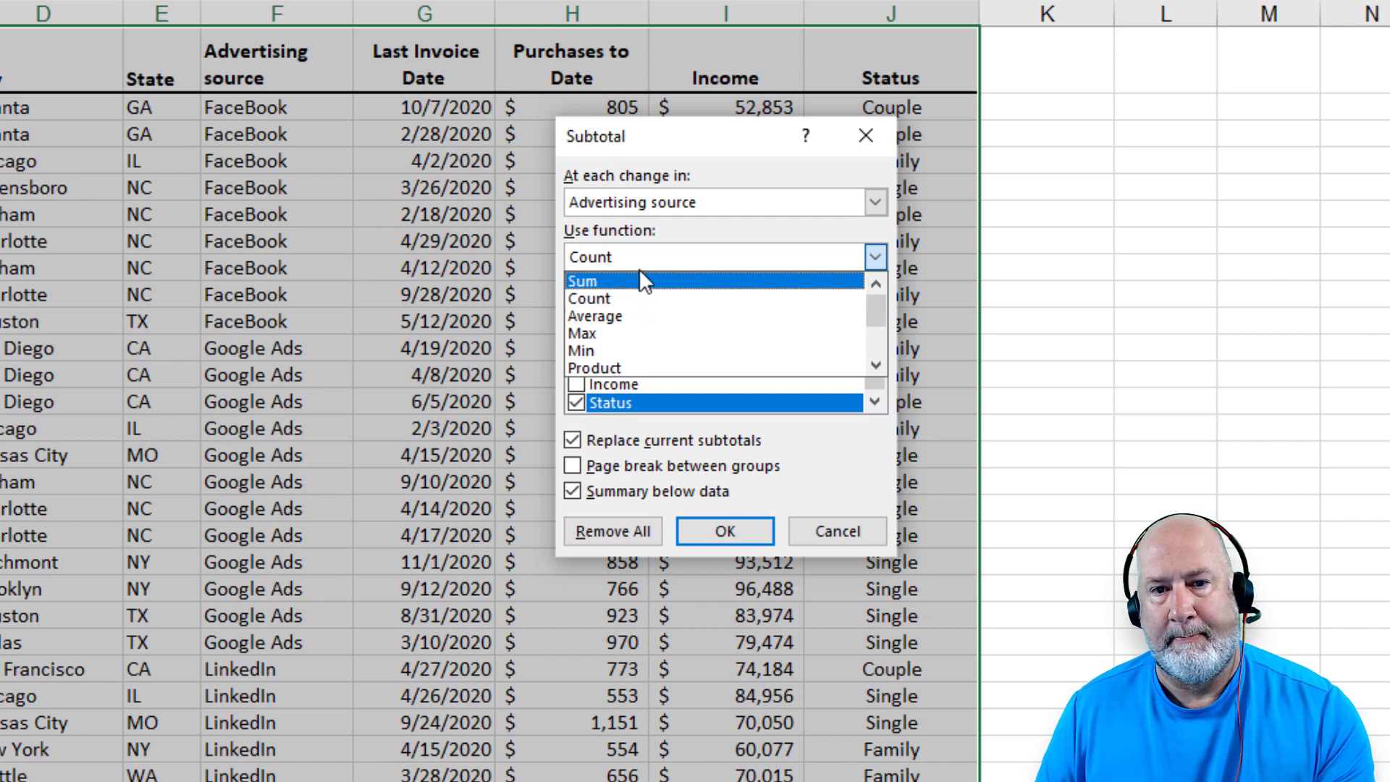
left_click(647, 279)
left_click_drag(709, 140, 397, 145)
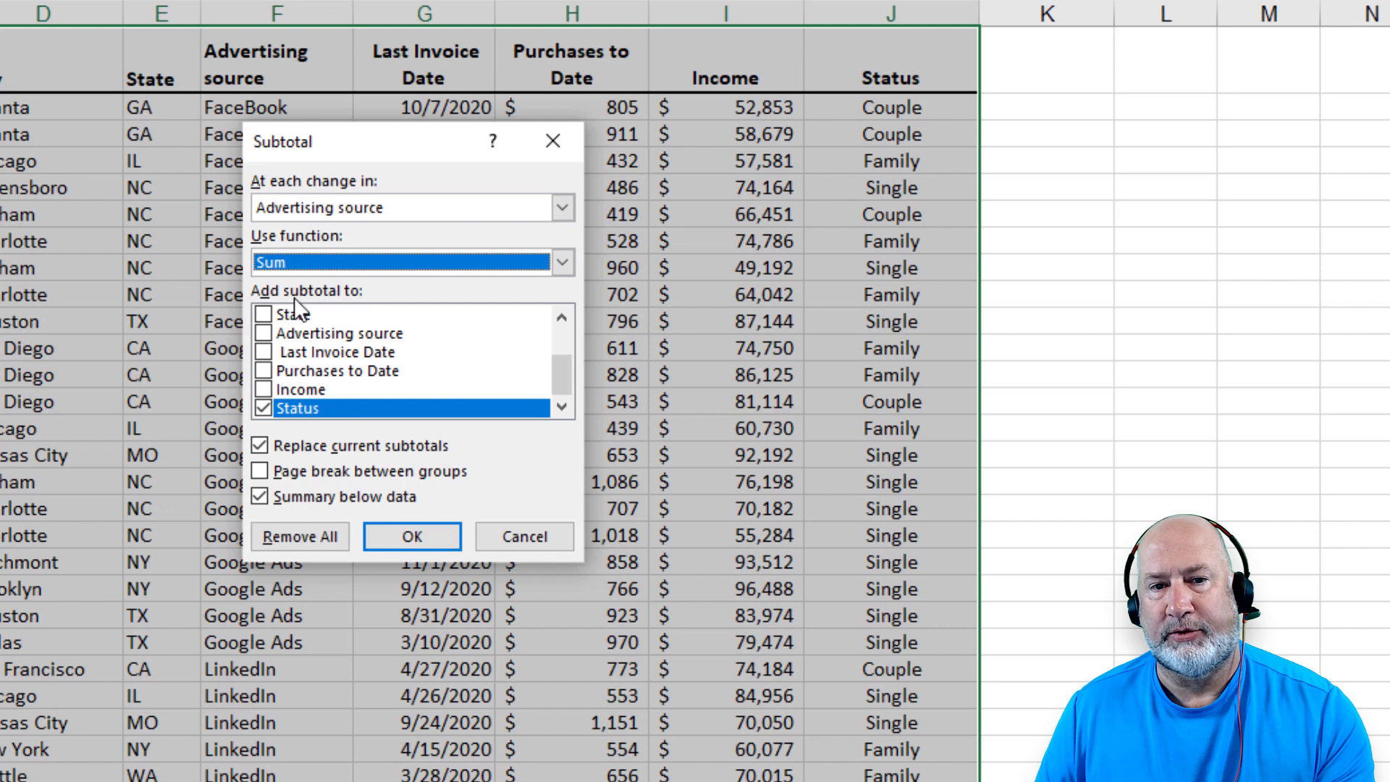
mouse_move(558, 371)
left_mouse_down()
mouse_move(559, 346)
mouse_move(553, 381)
left_mouse_up()
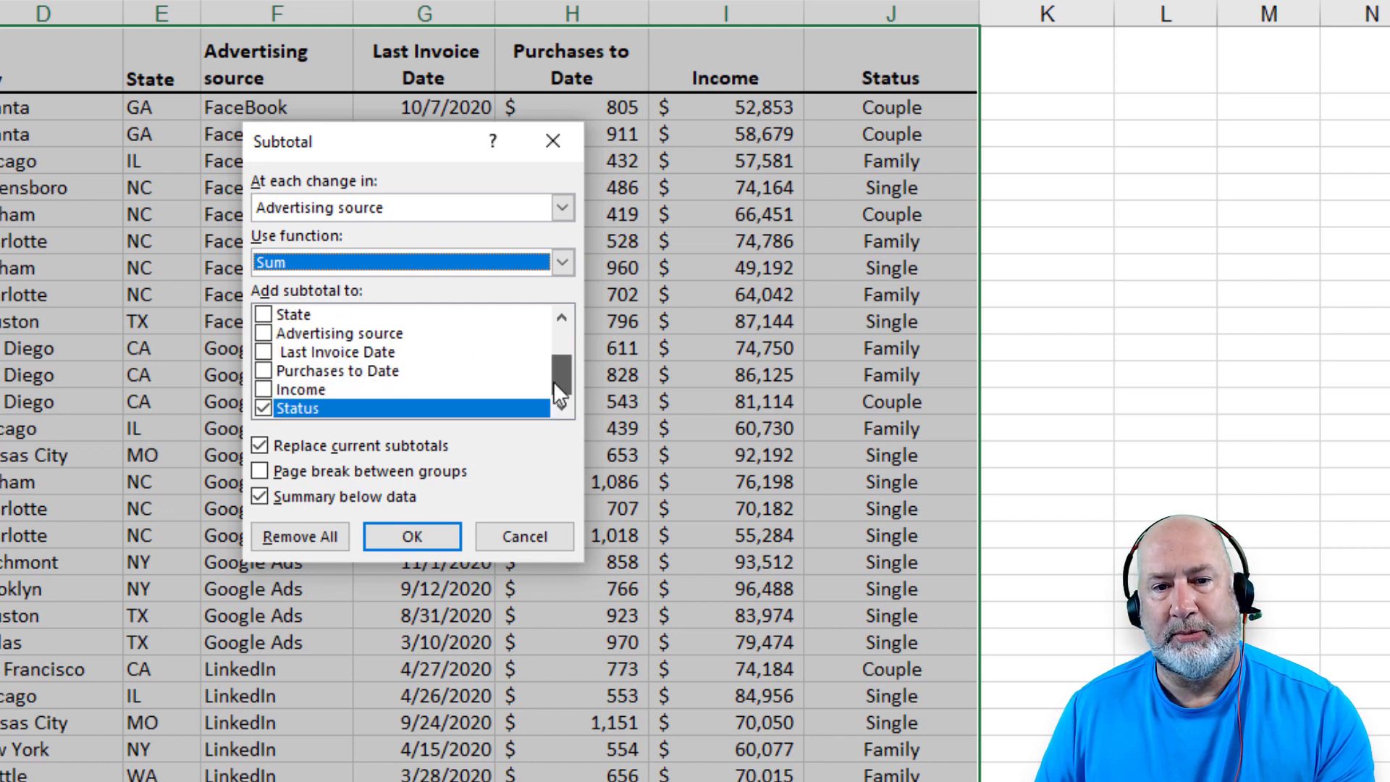
Subtotal Purchases to Date and Income instead of Status, with a page break between groups, and apply.
left_click(263, 410)
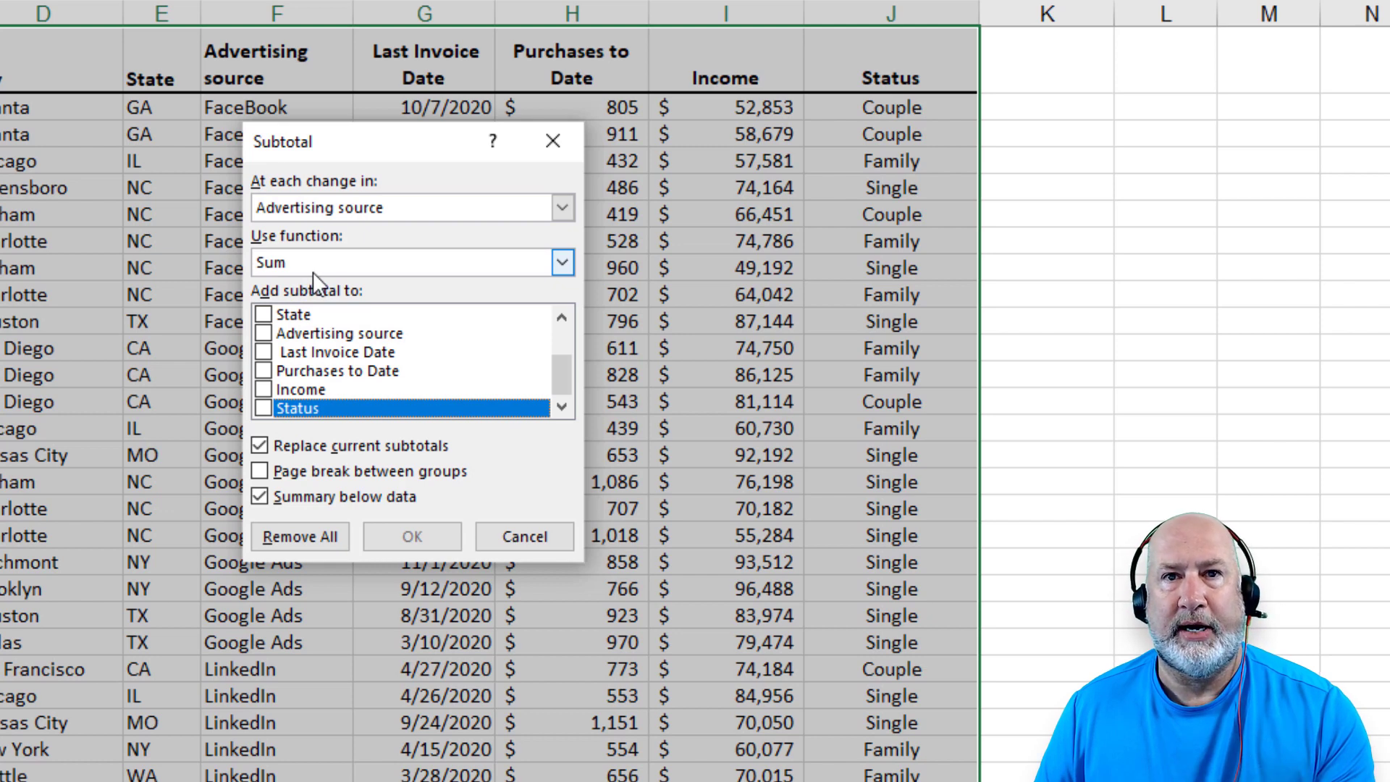
left_click(265, 369)
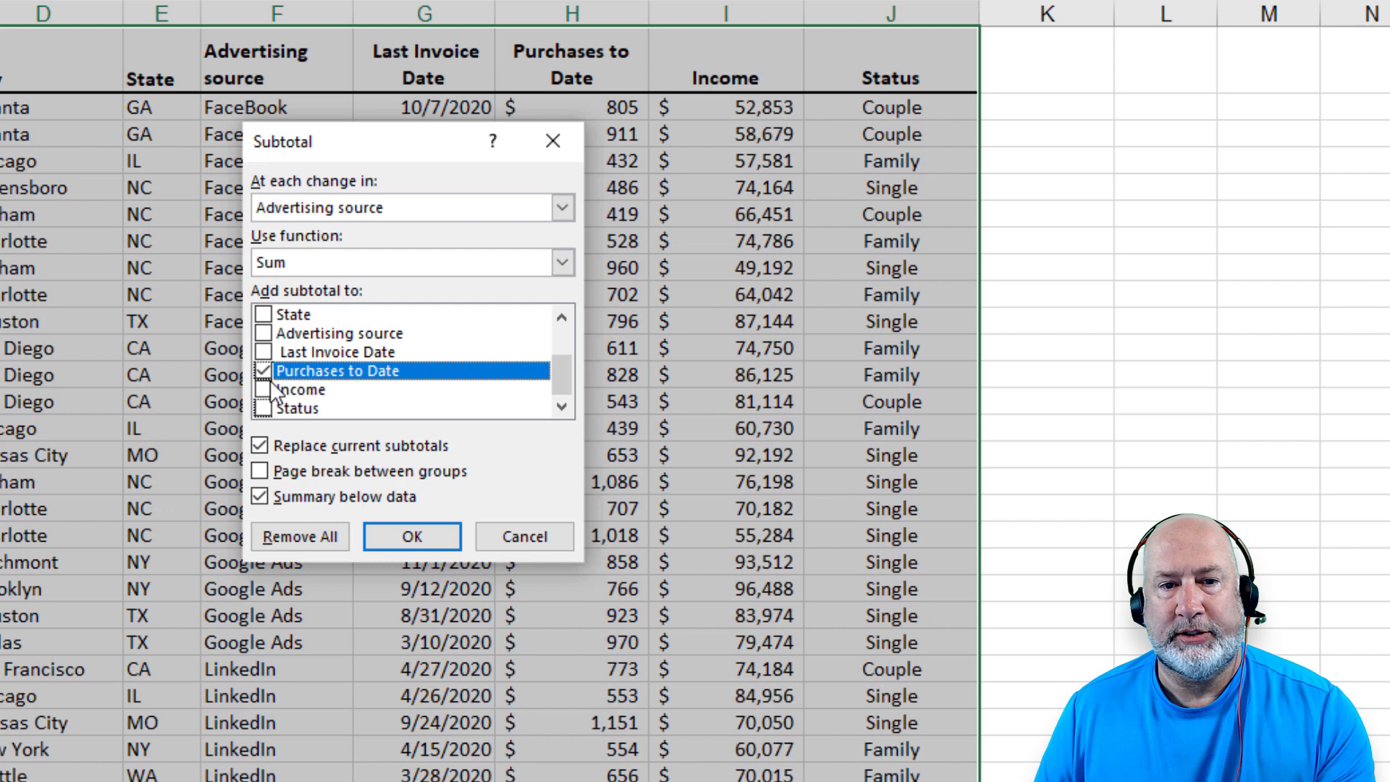
left_click(266, 390)
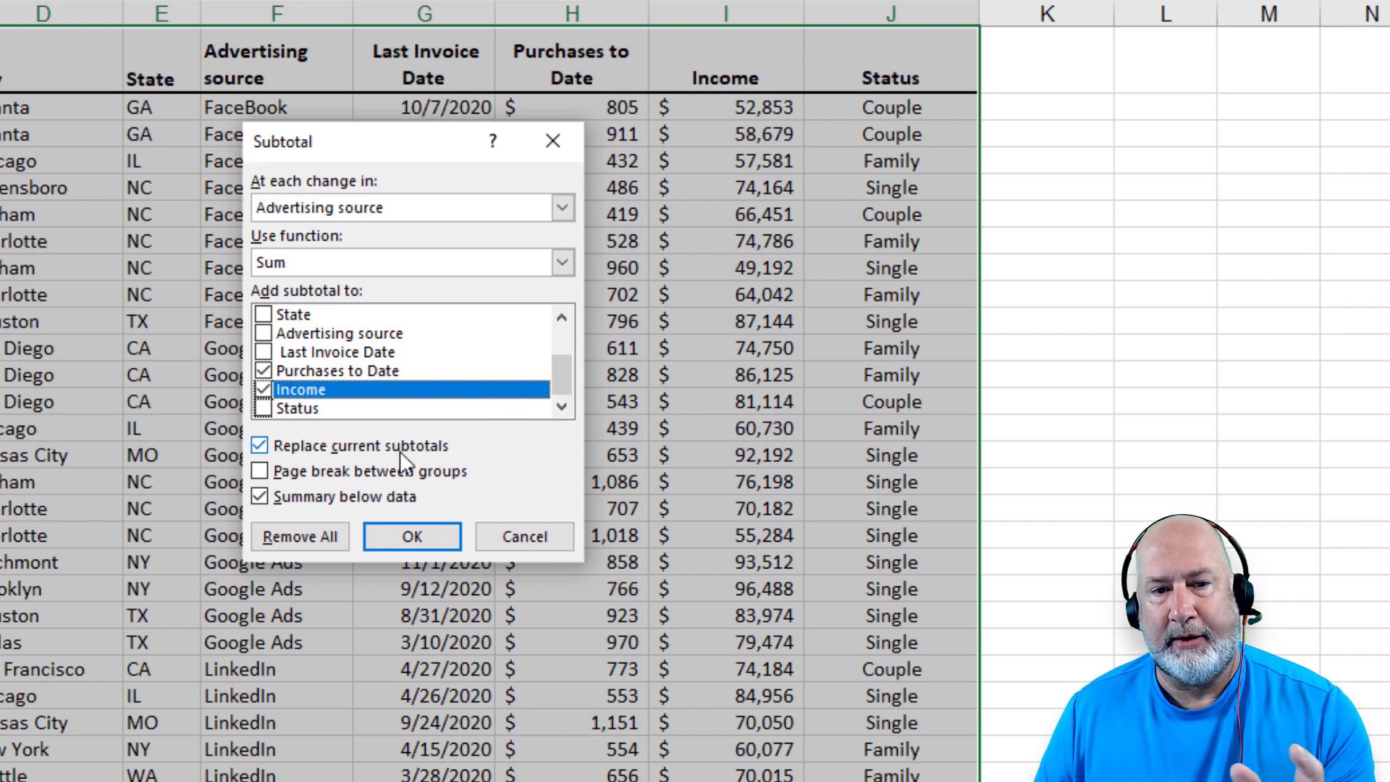
left_click(291, 474)
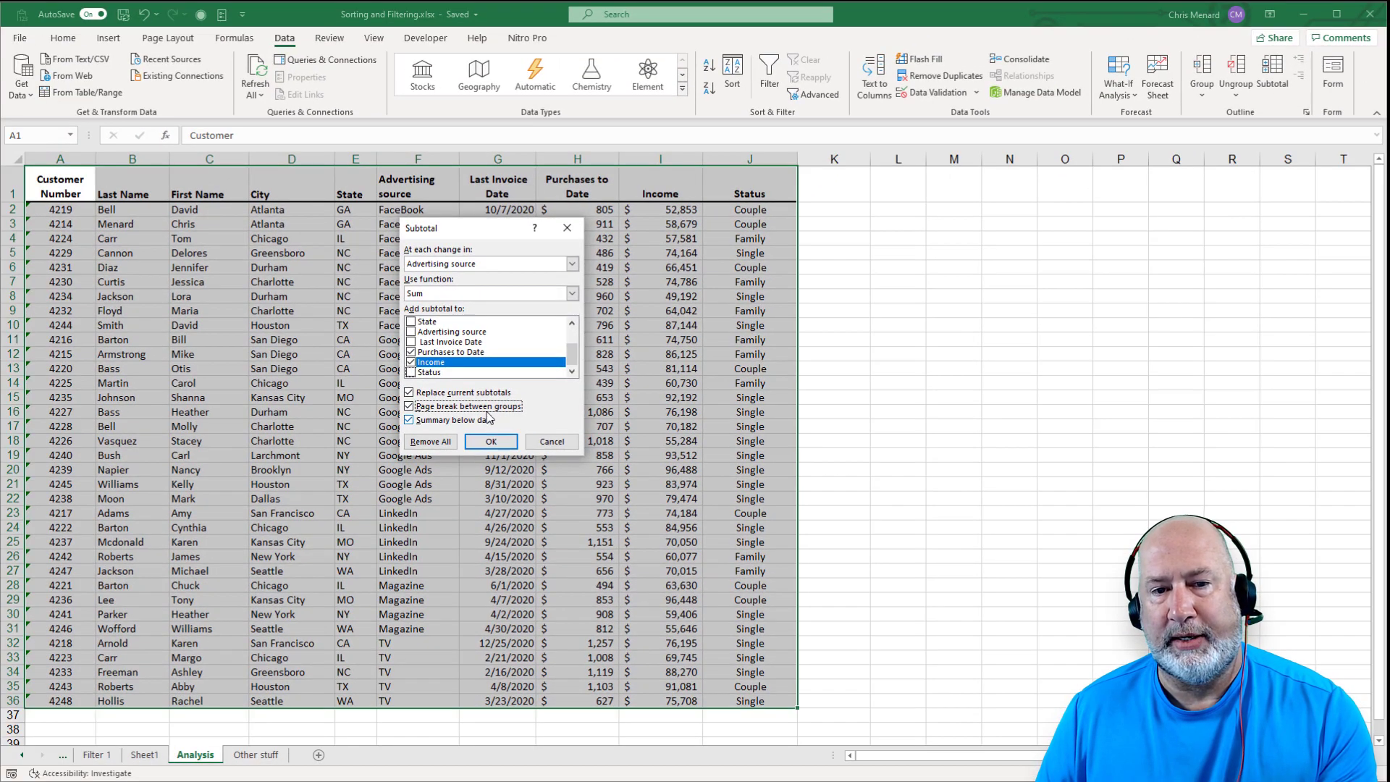
left_click(507, 441)
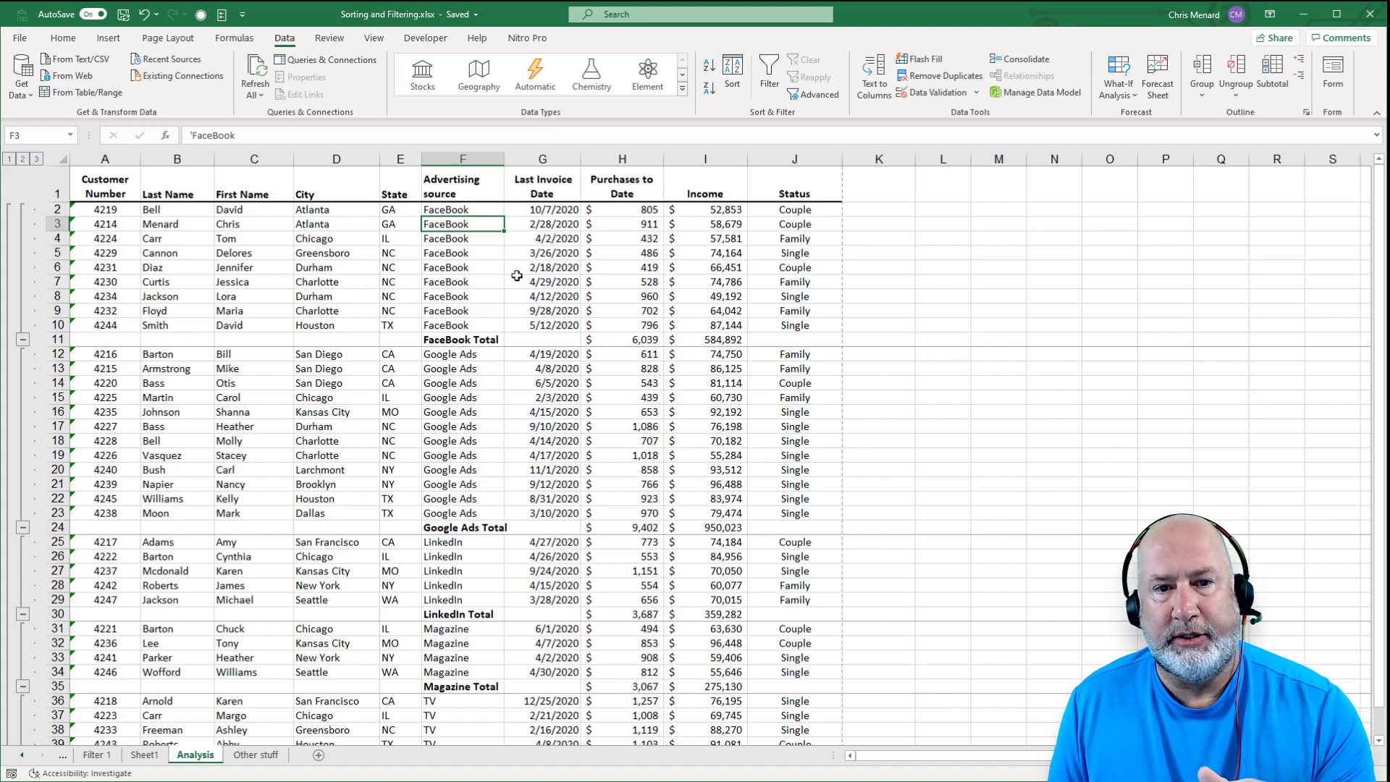
Check the subtotalled list and go to the File backstage Home page.
scroll(516, 279, "down", 3)
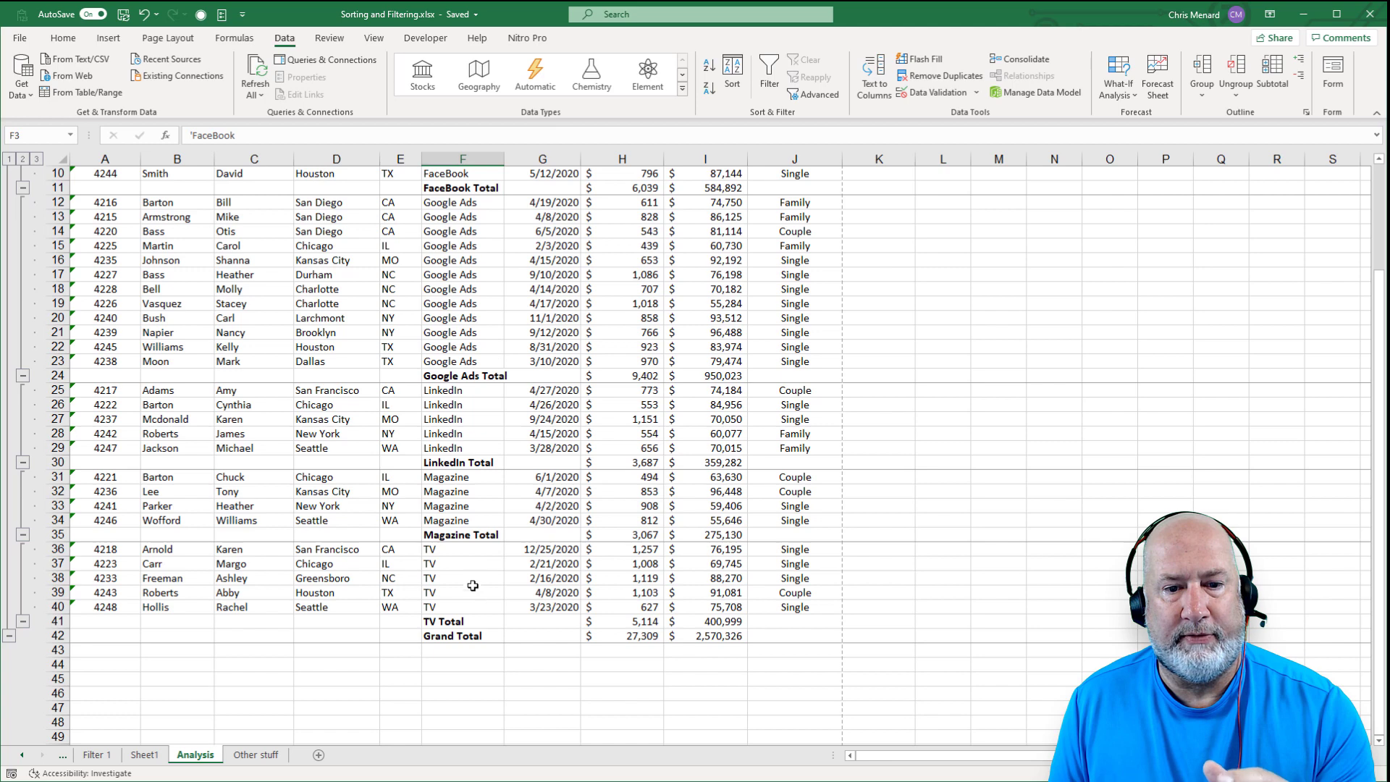
scroll(511, 492, "up", 3)
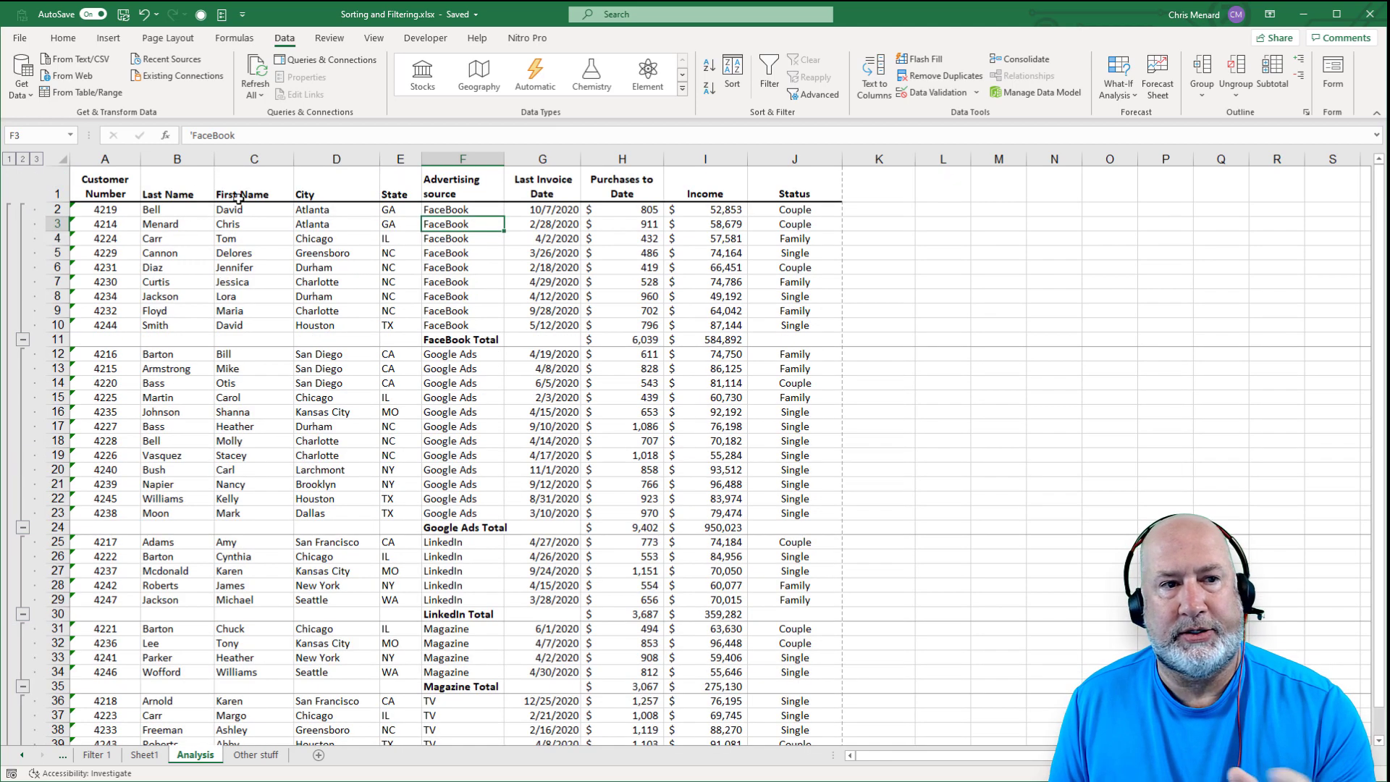
left_click(20, 40)
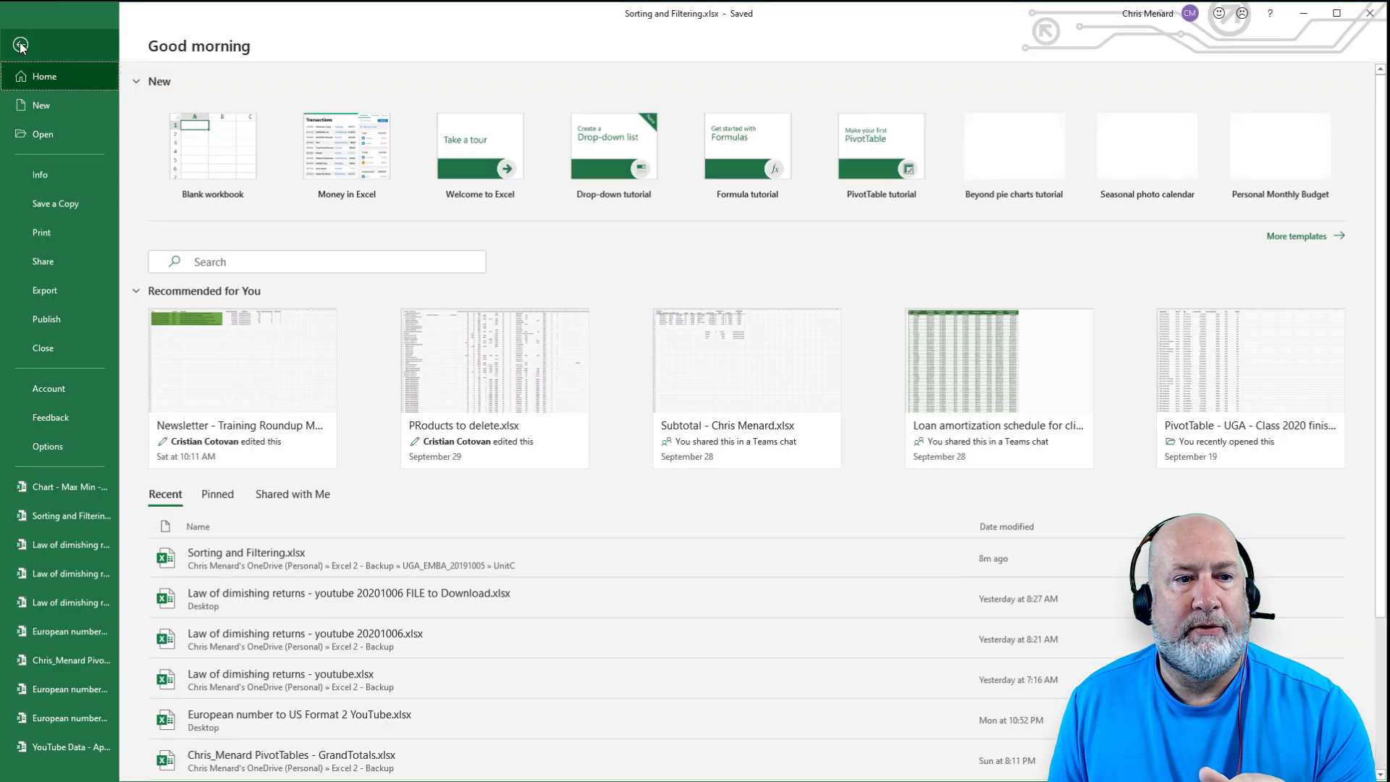
Page through the five-page print preview, one page per advertising source, then return to the worksheet.
left_click(48, 233)
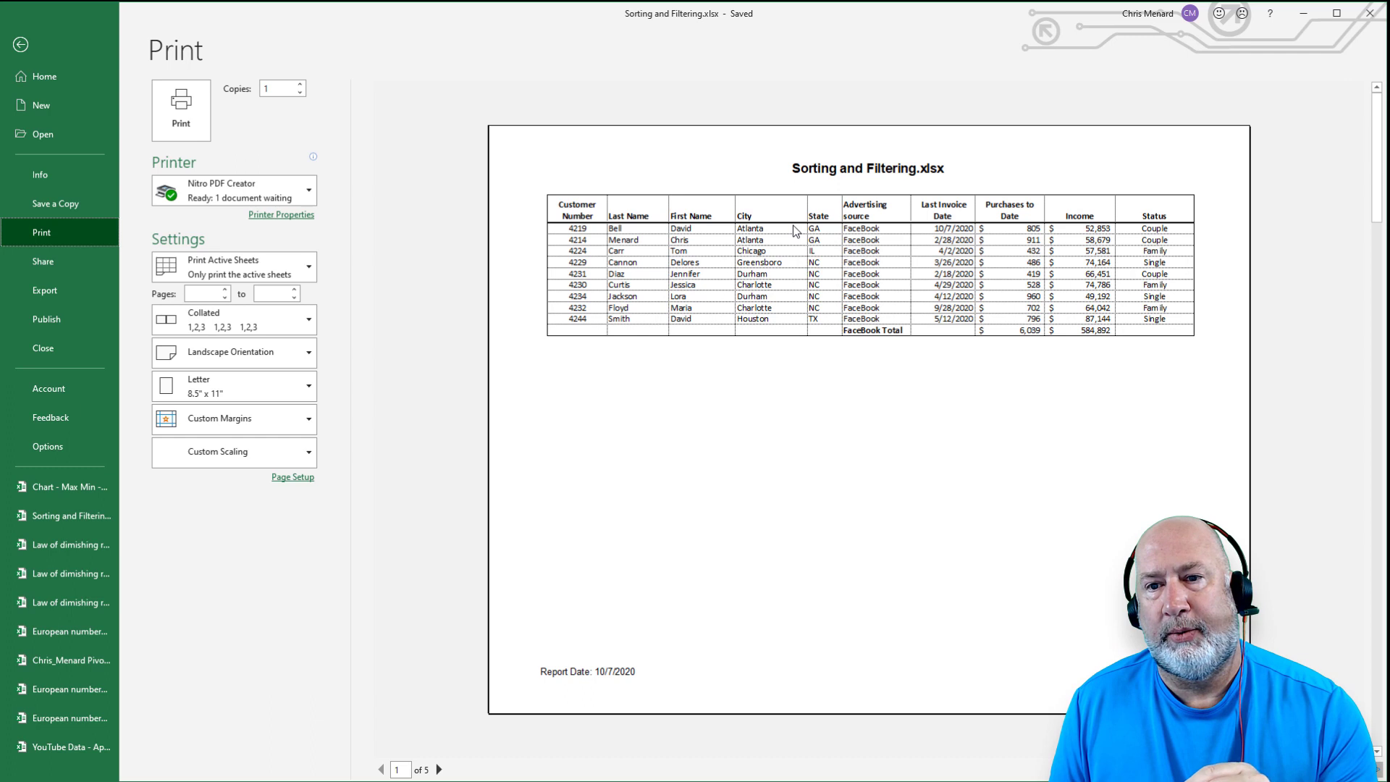
scroll(795, 230, "down", 1)
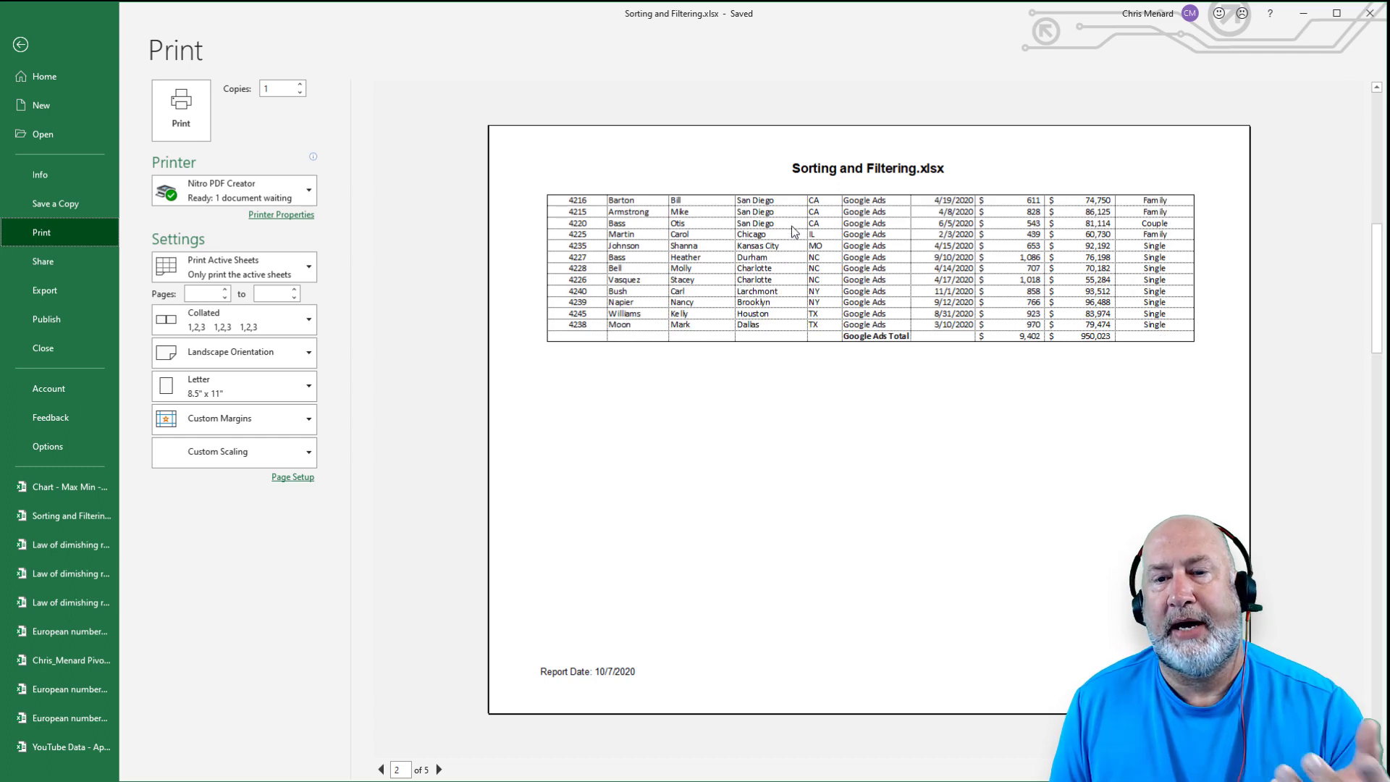
scroll(794, 230, "down", 1)
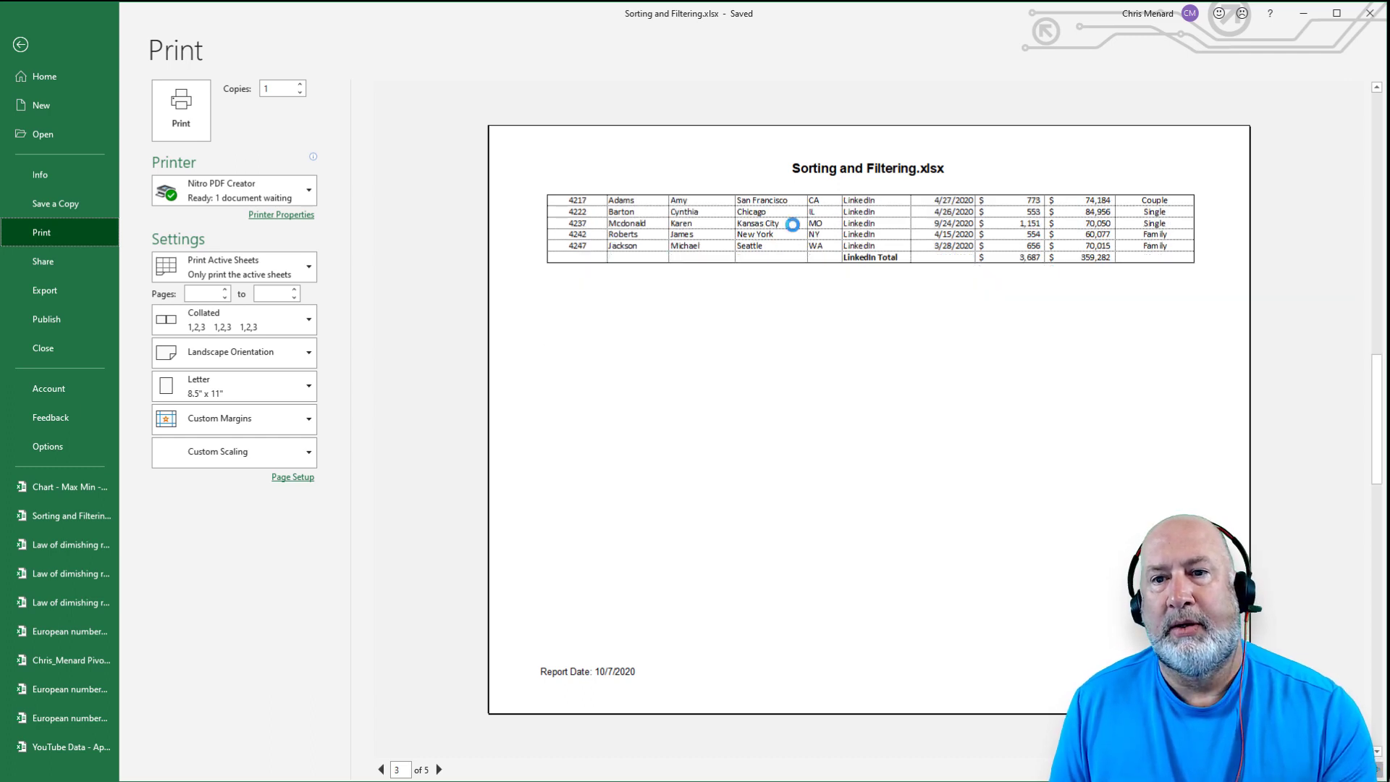
scroll(794, 230, "down", 1)
scroll(794, 230, "down", 1)
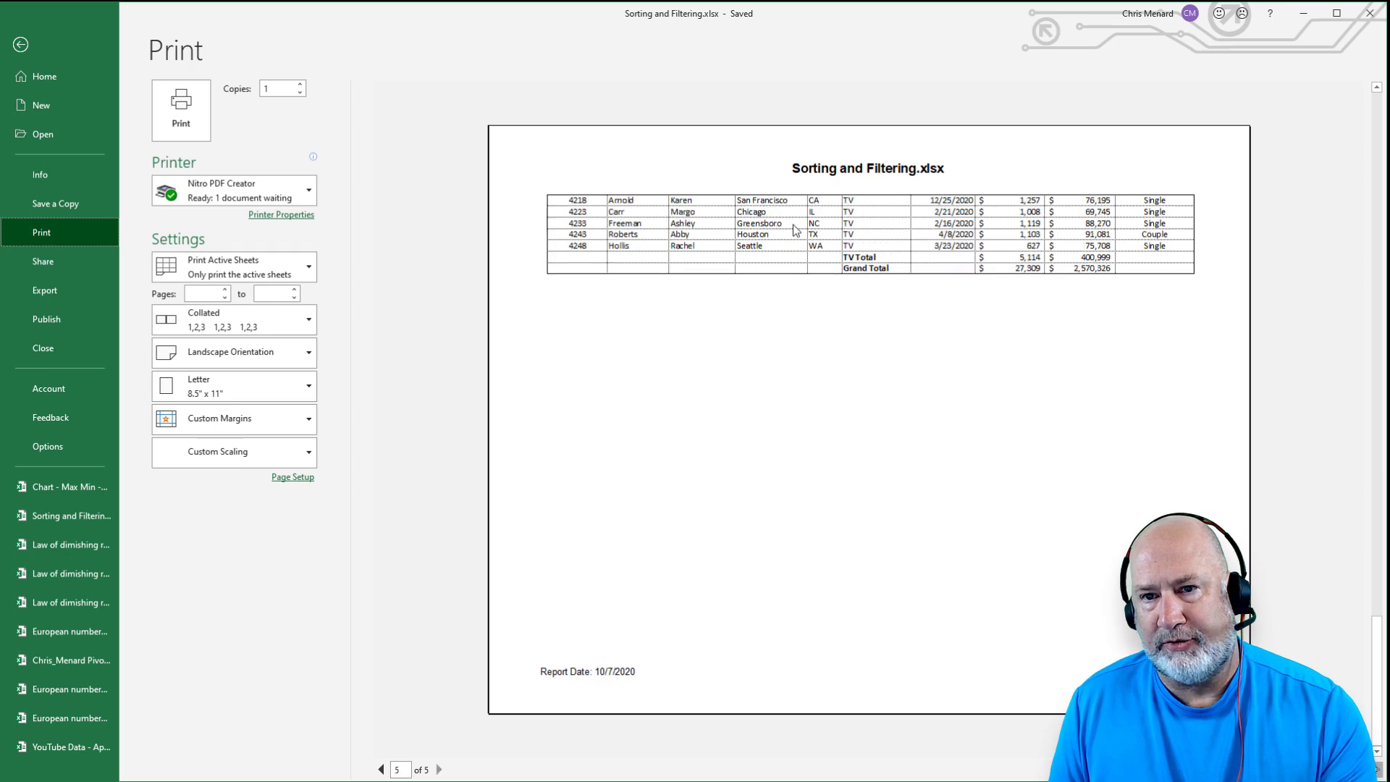
left_click(26, 48)
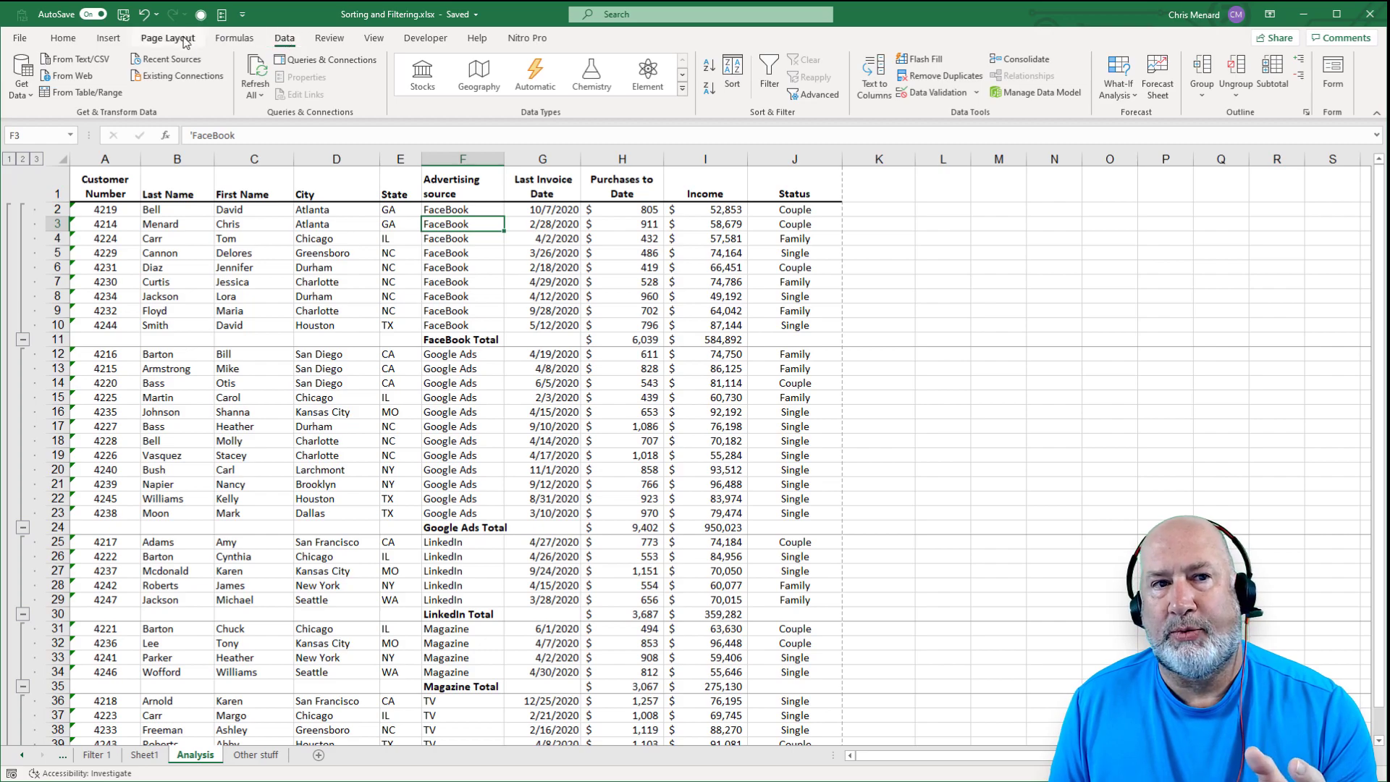
Set $1:$1 as the rows to repeat at top in Print Titles, then preview.
left_click(186, 46)
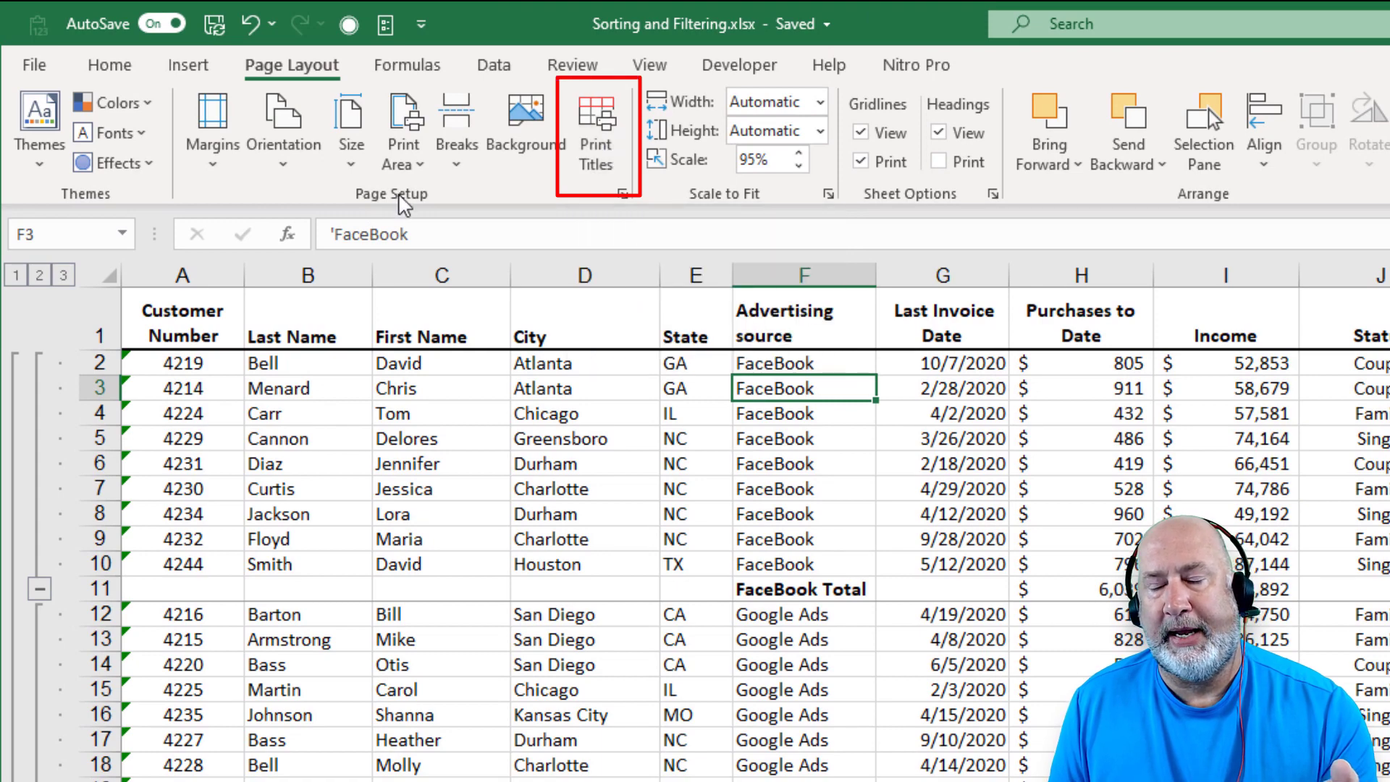
left_click(595, 134)
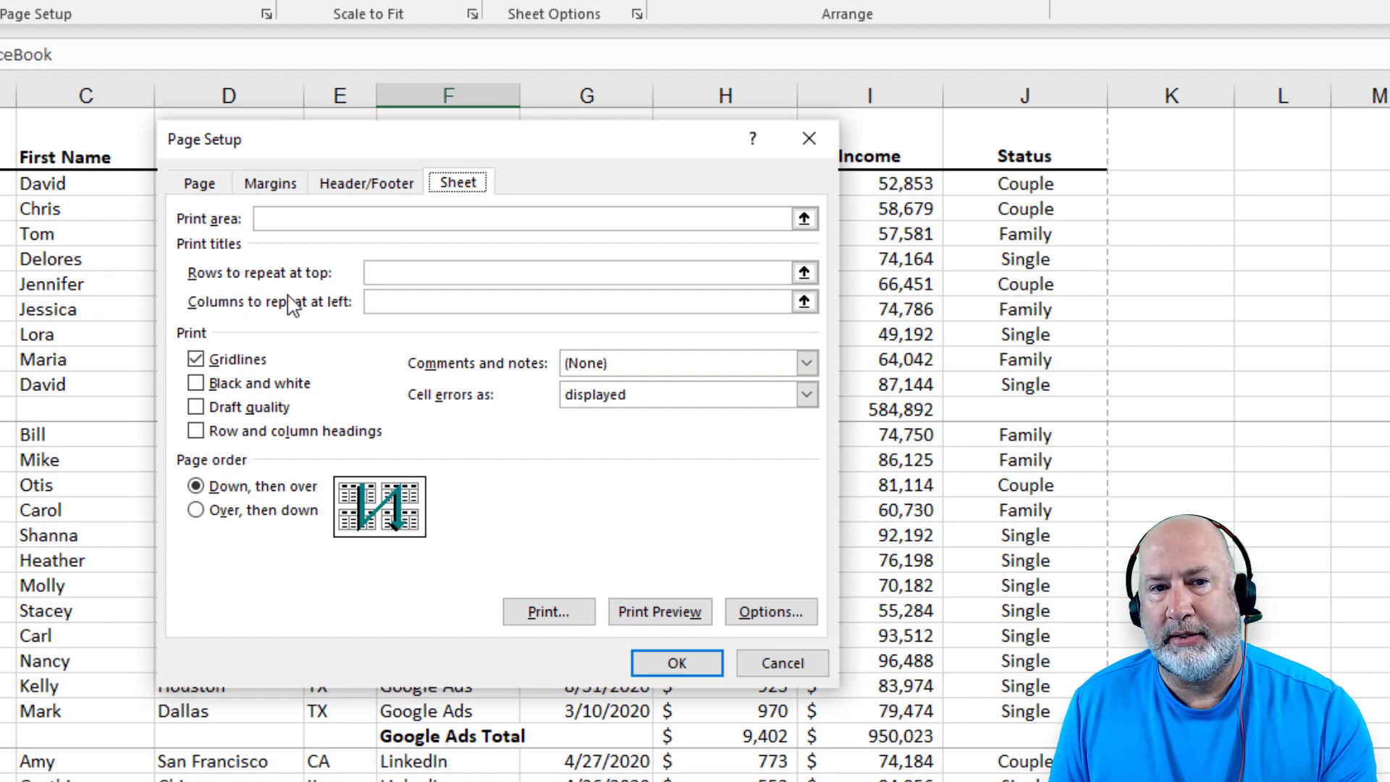
left_click(391, 278)
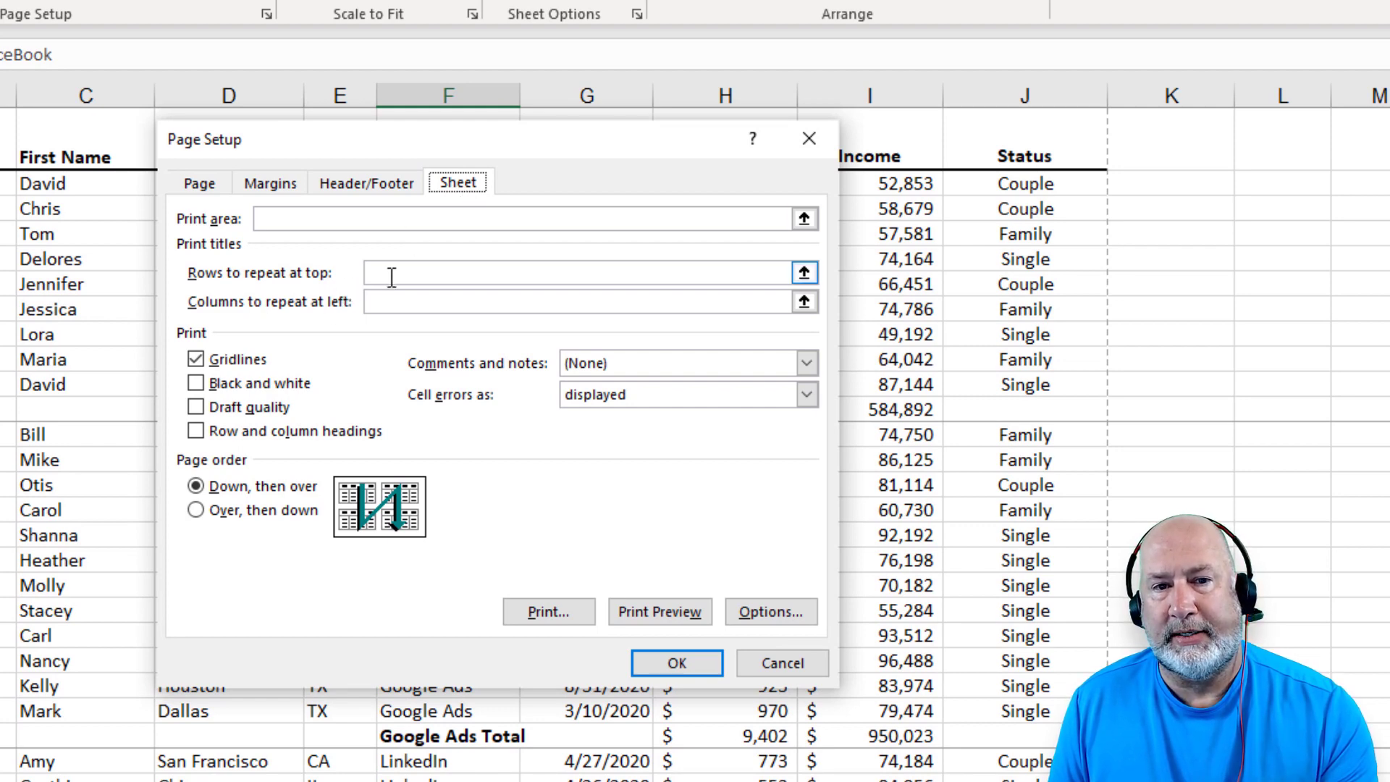
left_click(391, 277)
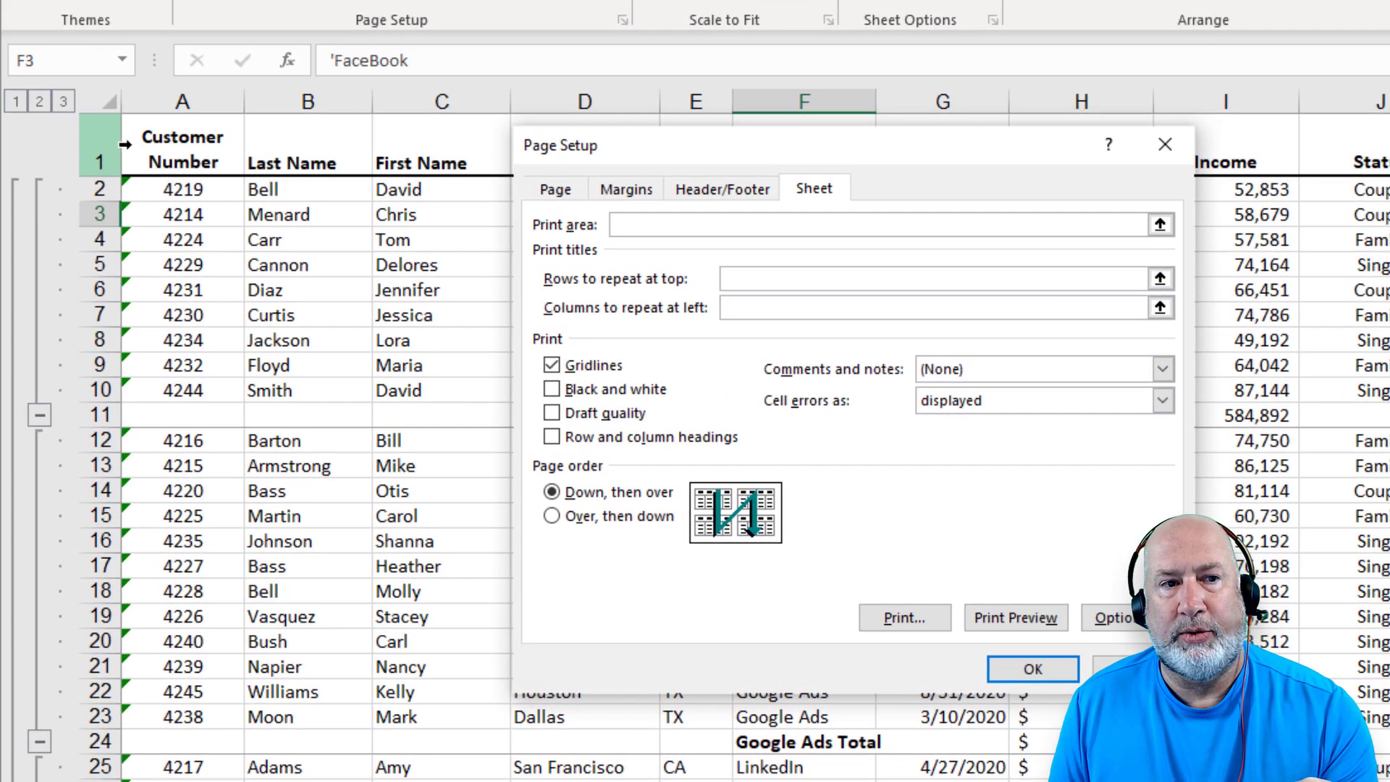
left_click(102, 149)
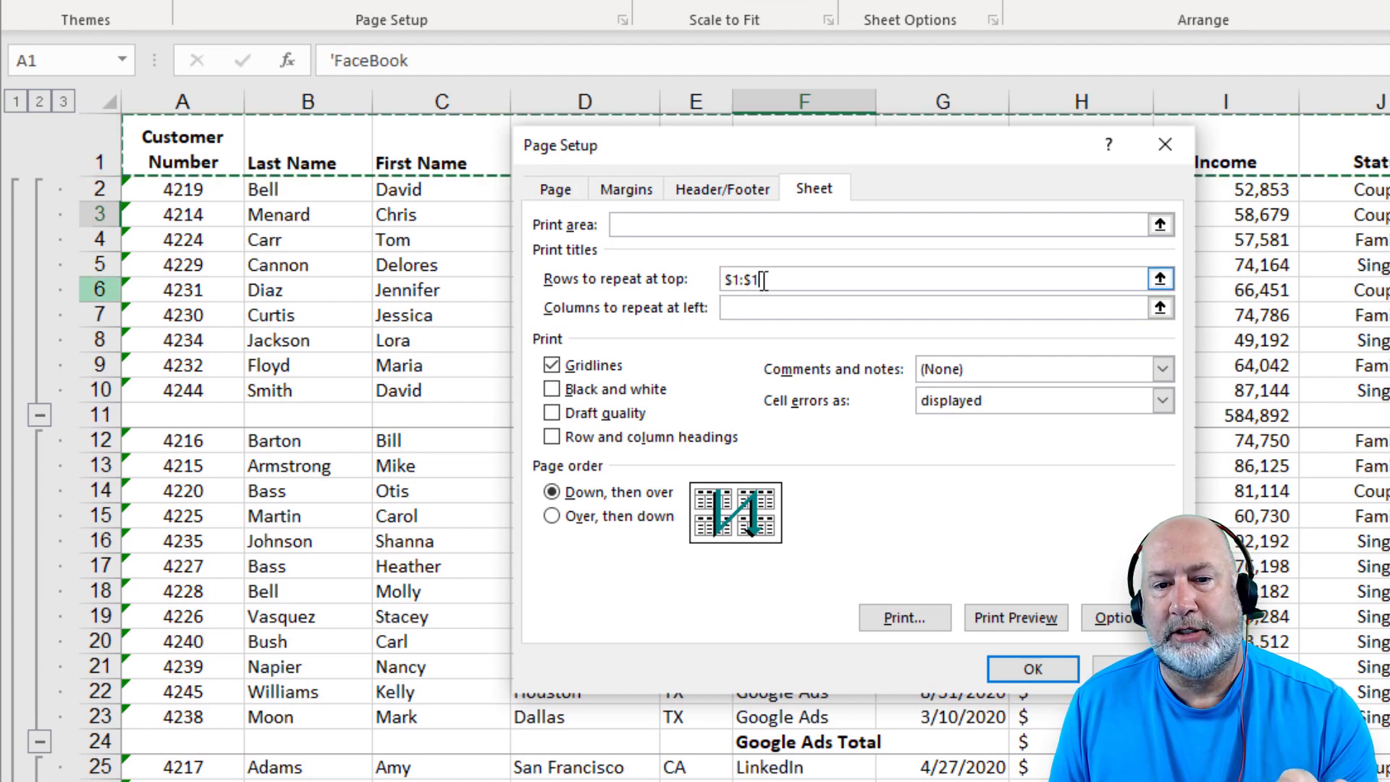
left_click(1013, 623)
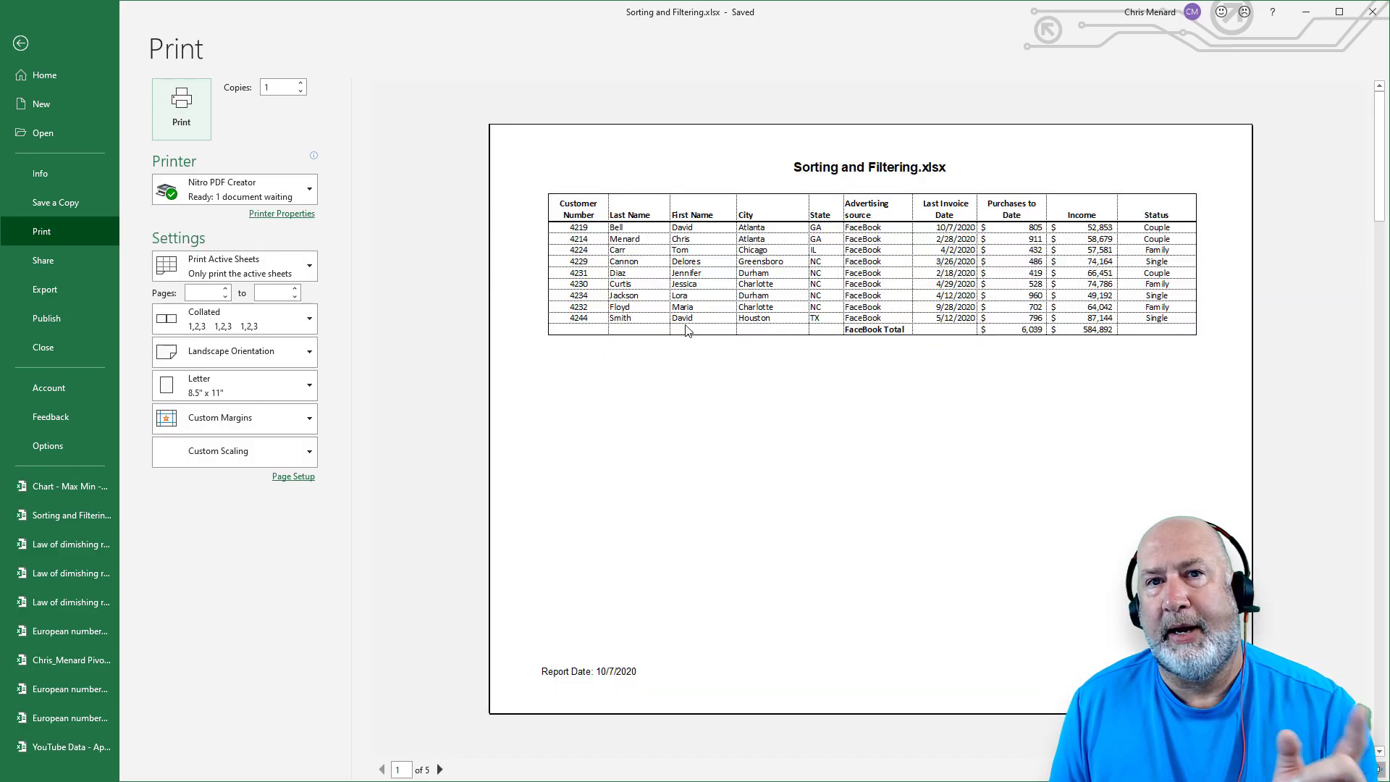
Check preview pages 2 and 3 for the repeated header row, then go back to the Analysis sheet.
scroll(693, 327, "down", 1)
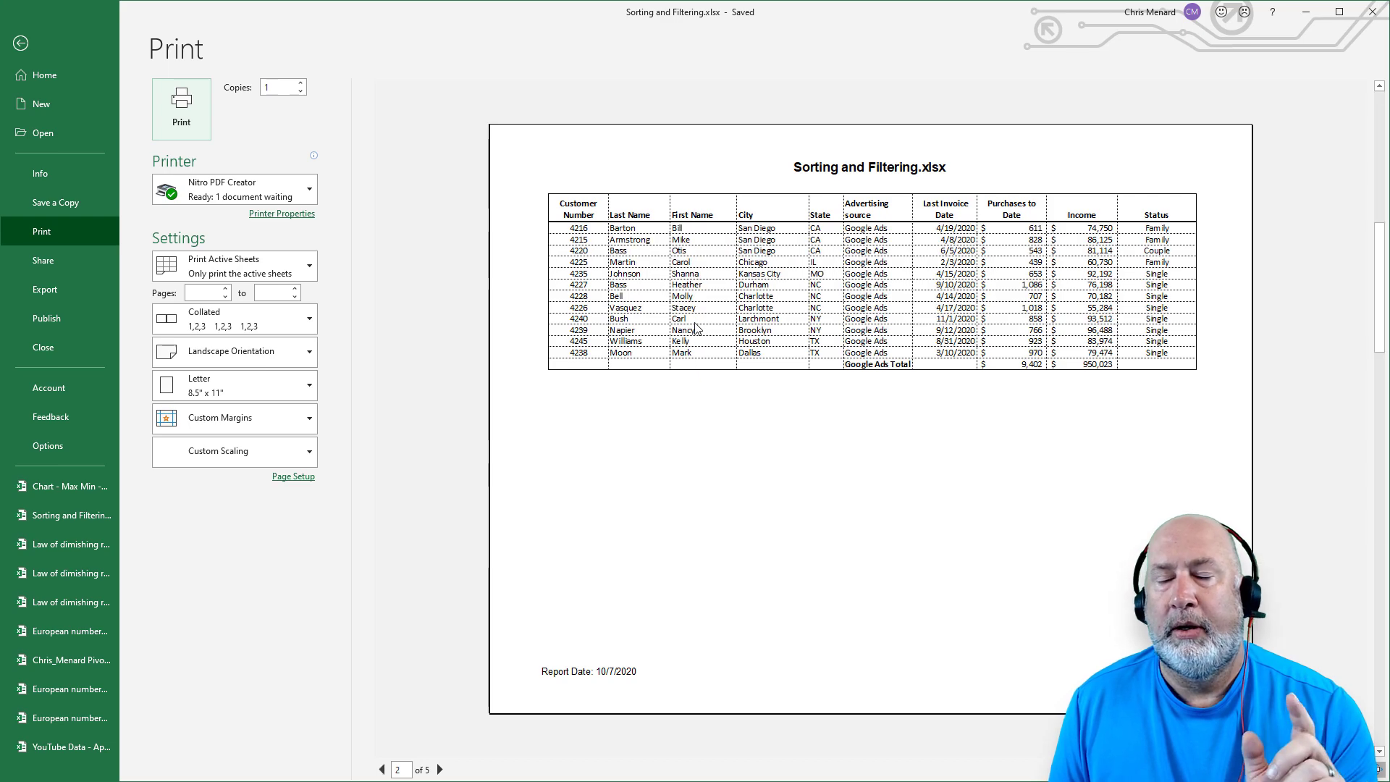
scroll(695, 329, "down", 3)
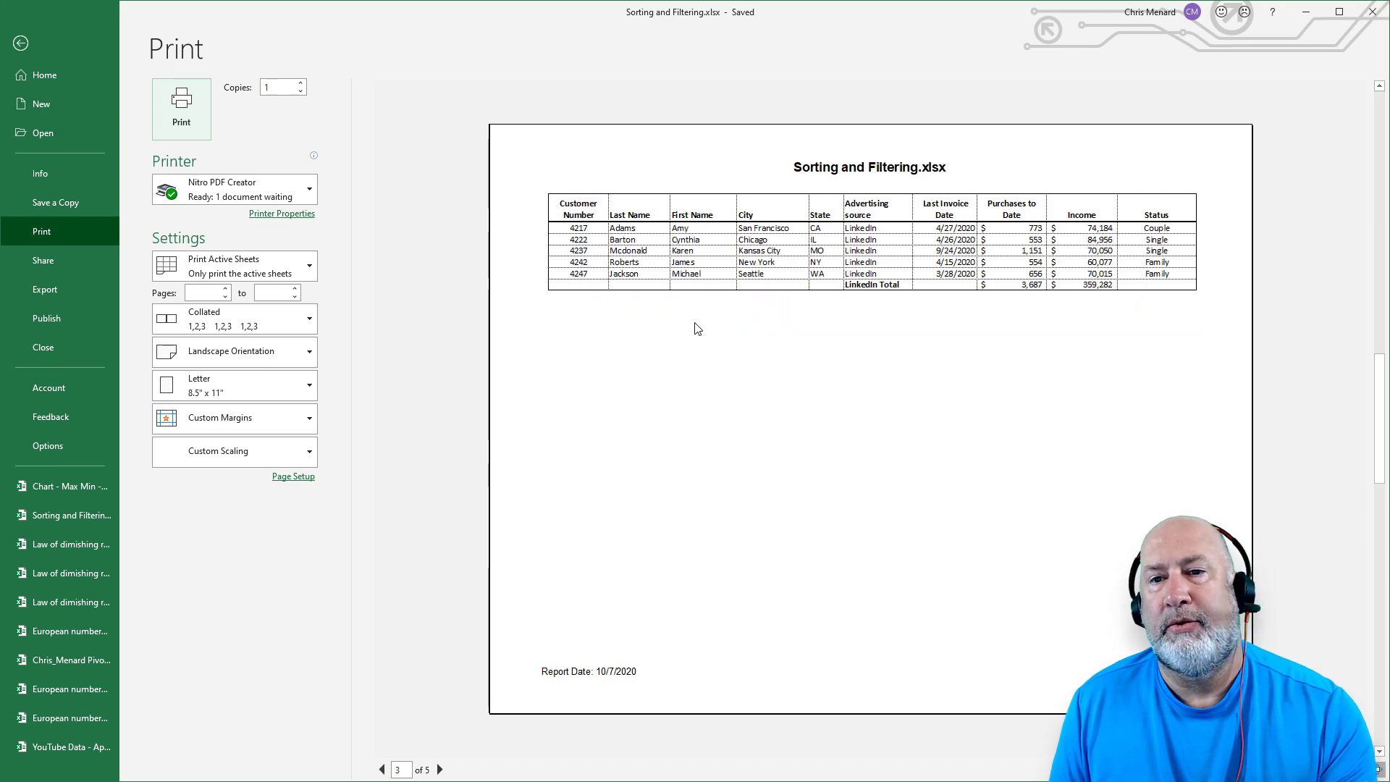
scroll(696, 328, "up", 2)
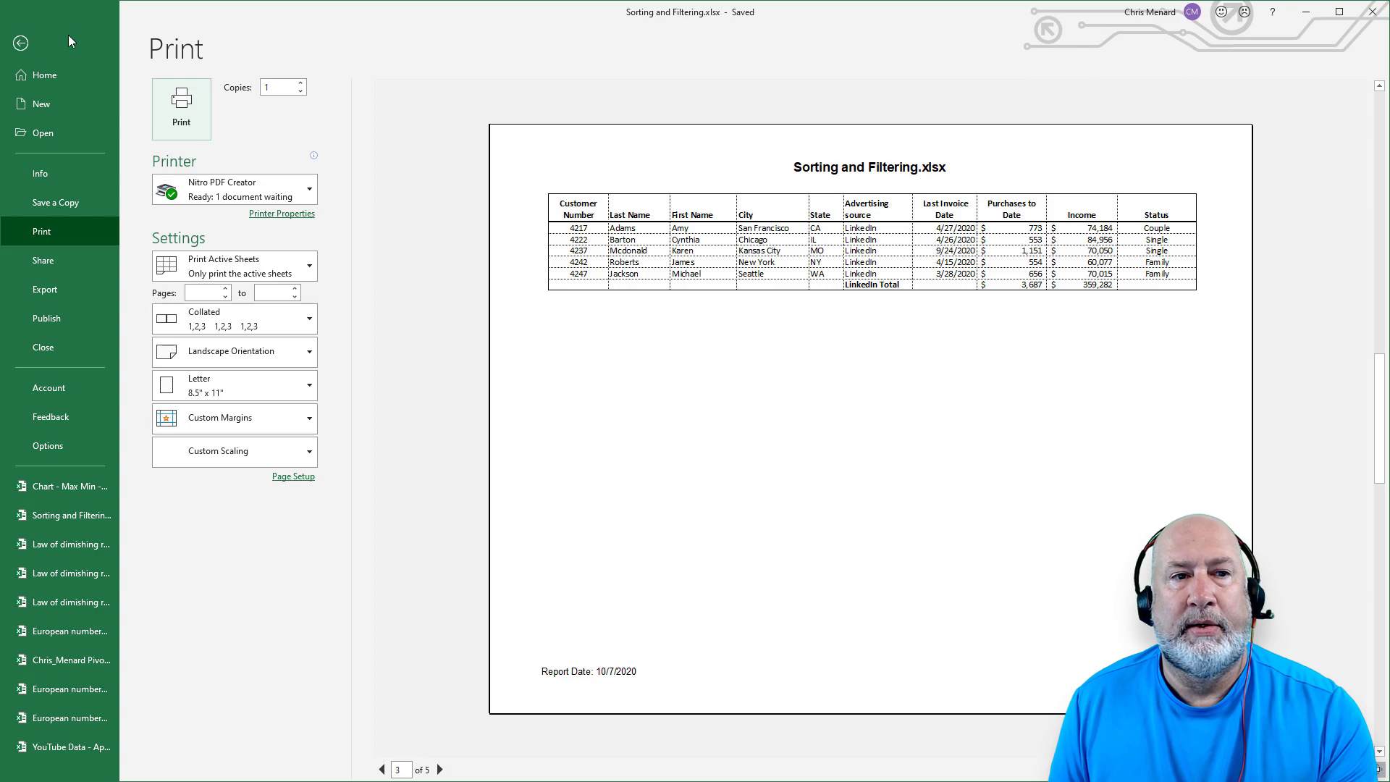
left_click(20, 43)
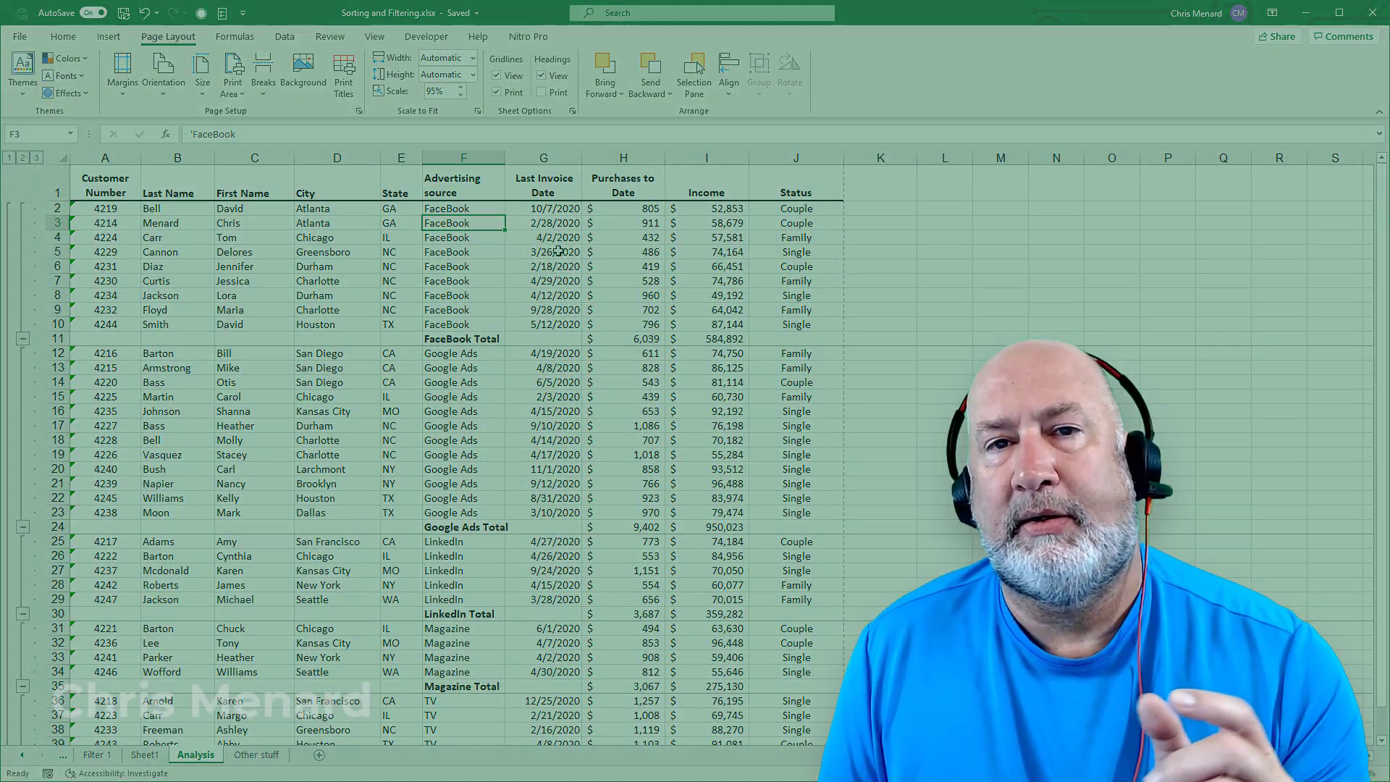